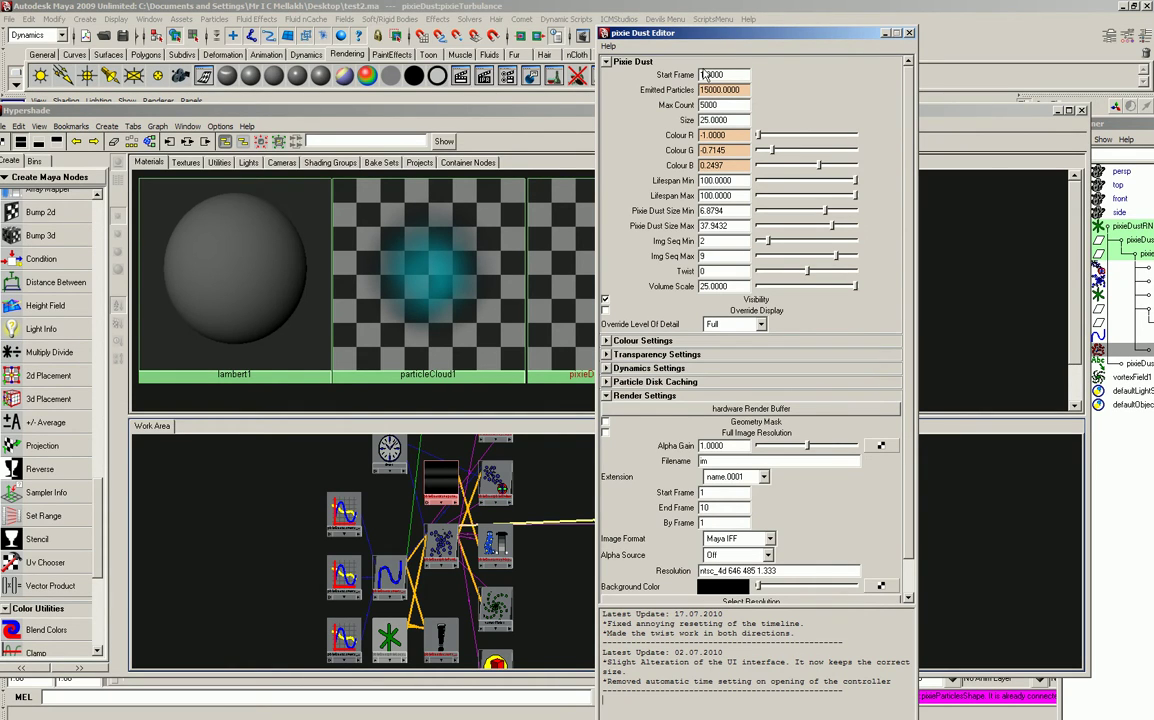
- Move the Pixie Dust Editor aside and revisit its Start Frame and Max Count values
{"action": "left_click_drag", "start_coordinate": [720, 41], "coordinate": [840, 25]}
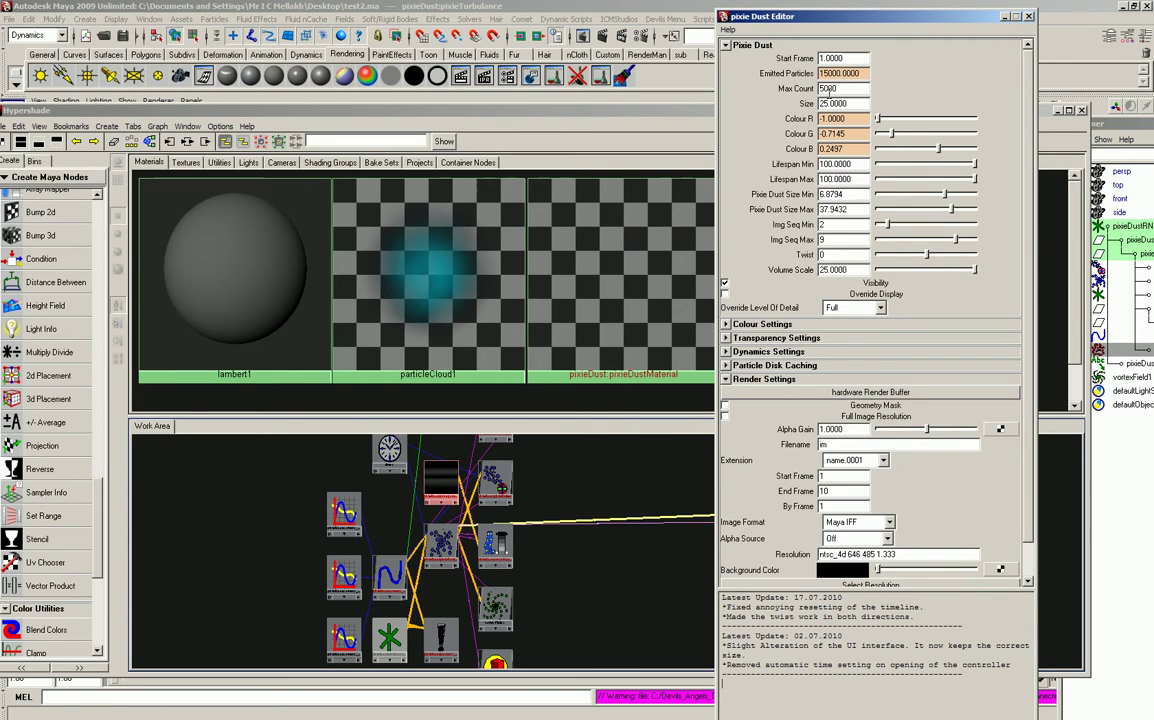
{"action": "double_click", "coordinate": [835, 58]}
{"action": "key", "text": "Return"}
{"action": "double_click", "coordinate": [826, 88]}
- Expand Dynamics Settings, switch Turbulence On, and check the glow node in the graph
{"action": "scroll", "coordinate": [870, 300], "scroll_direction": "down", "scroll_amount": 1}
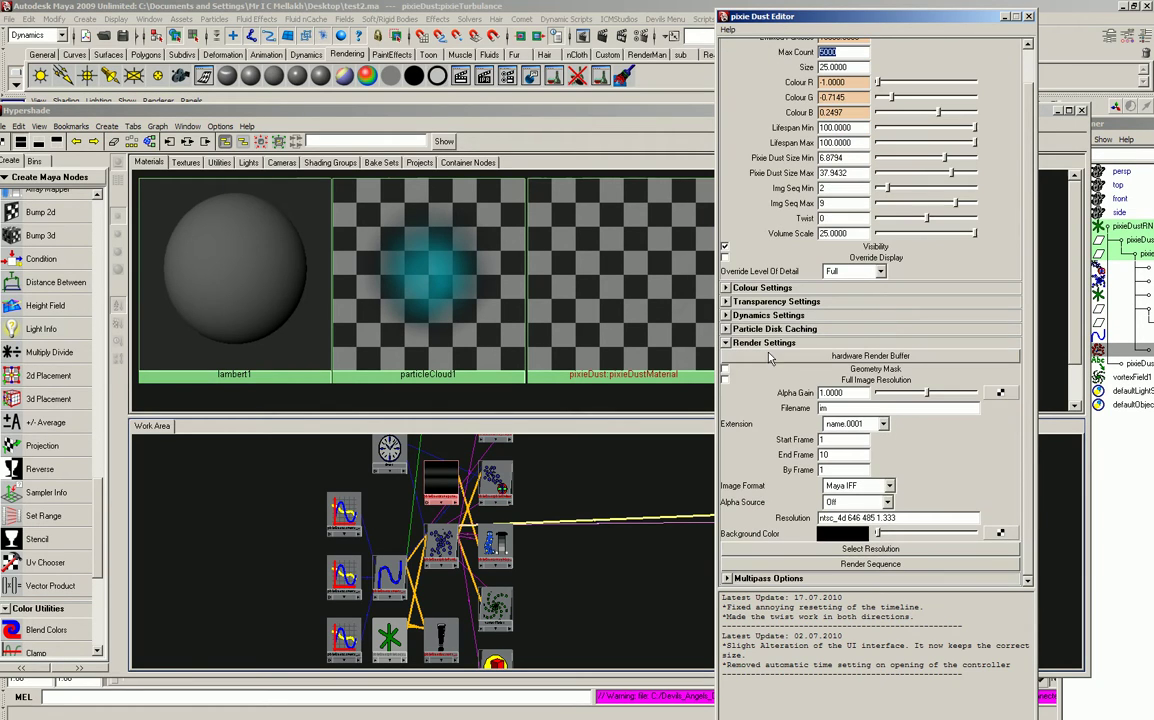
{"action": "left_click", "coordinate": [727, 316]}
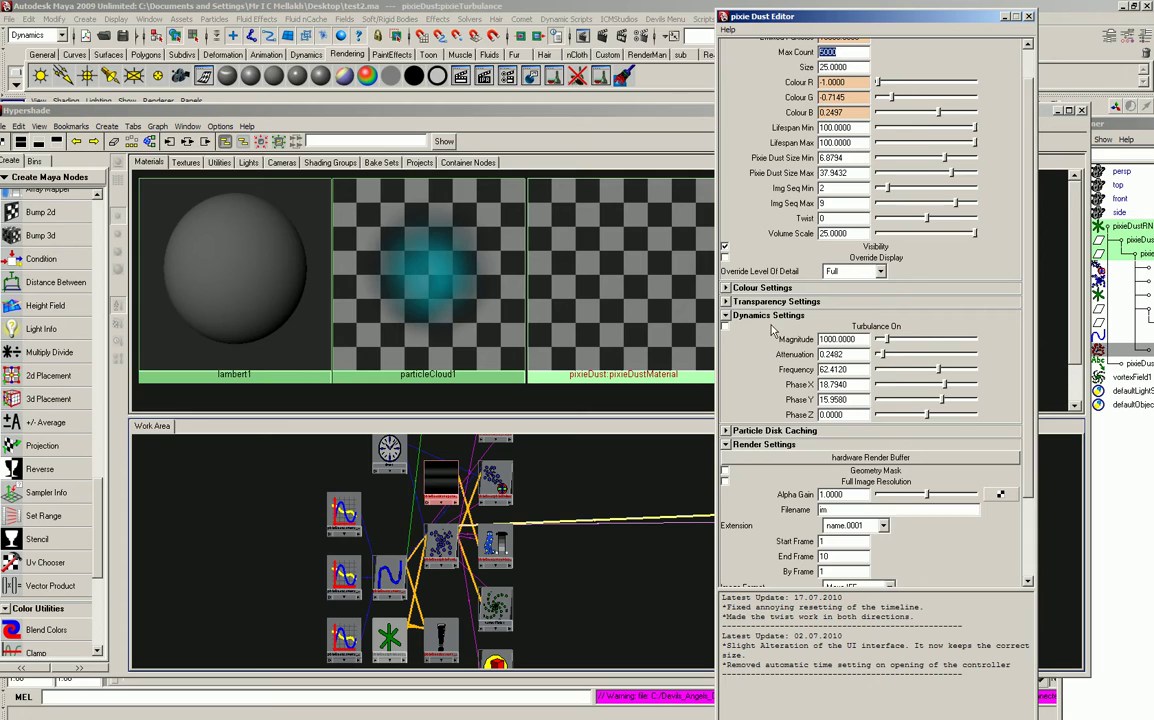
{"action": "left_click", "coordinate": [726, 327]}
{"action": "left_click", "coordinate": [729, 329]}
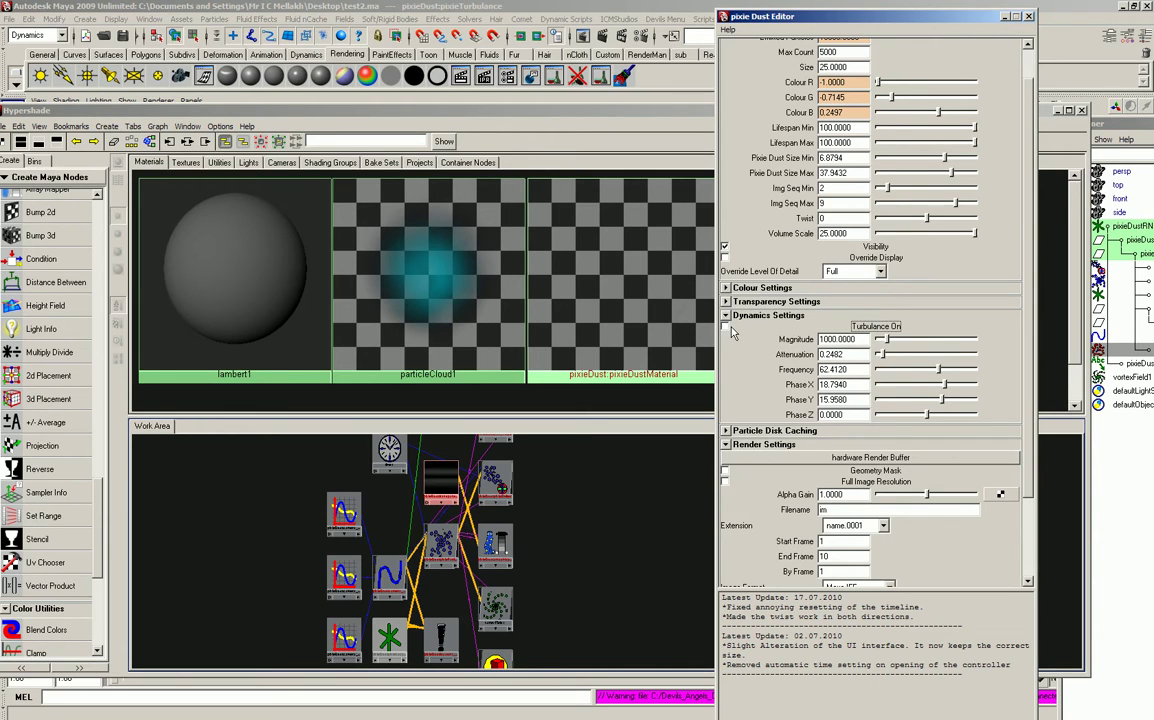
{"action": "left_click", "coordinate": [726, 327]}
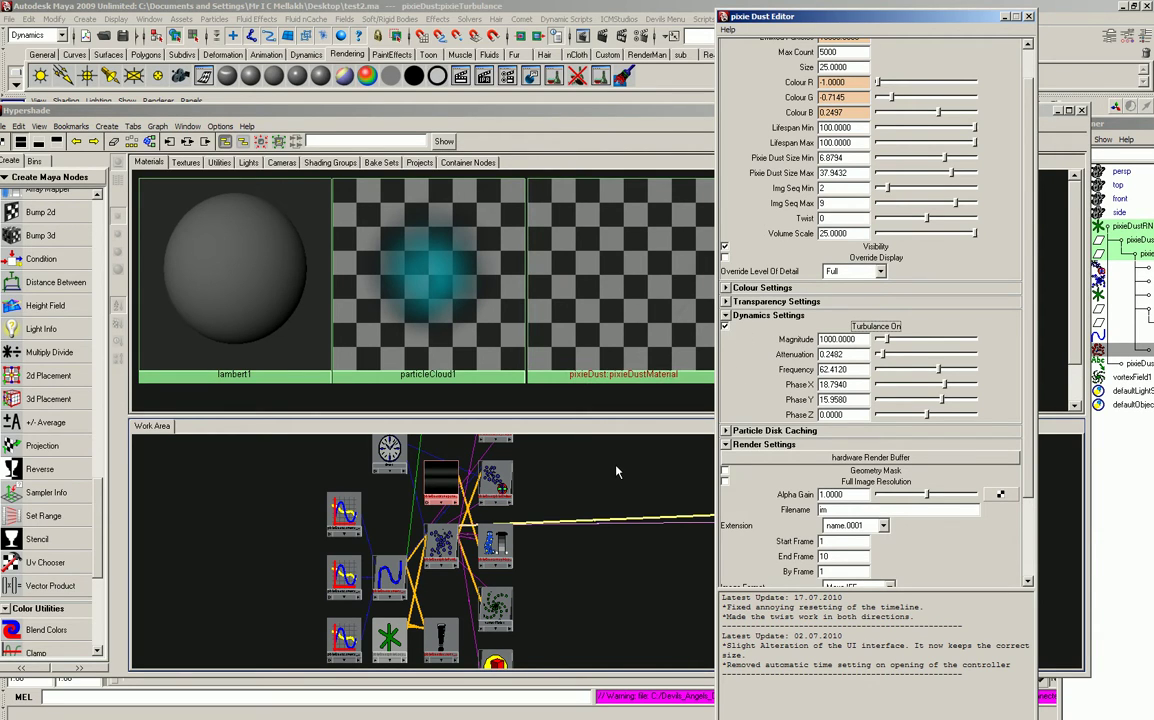
{"action": "mouse_move", "coordinate": [630, 521]}
{"action": "middle_mouse_down", "text": "alt"}
{"action": "mouse_move", "coordinate": [489, 502]}
{"action": "mouse_move", "coordinate": [513, 519]}
{"action": "middle_mouse_up", "text": "alt"}
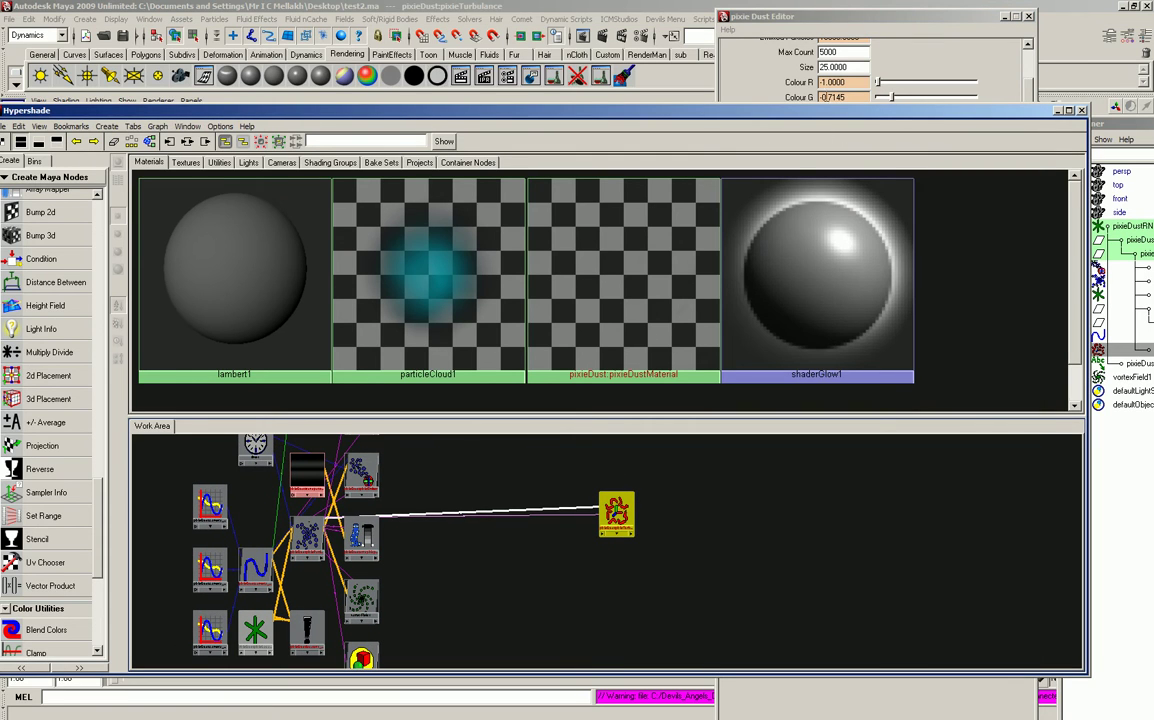
{"action": "left_click", "coordinate": [771, 18]}
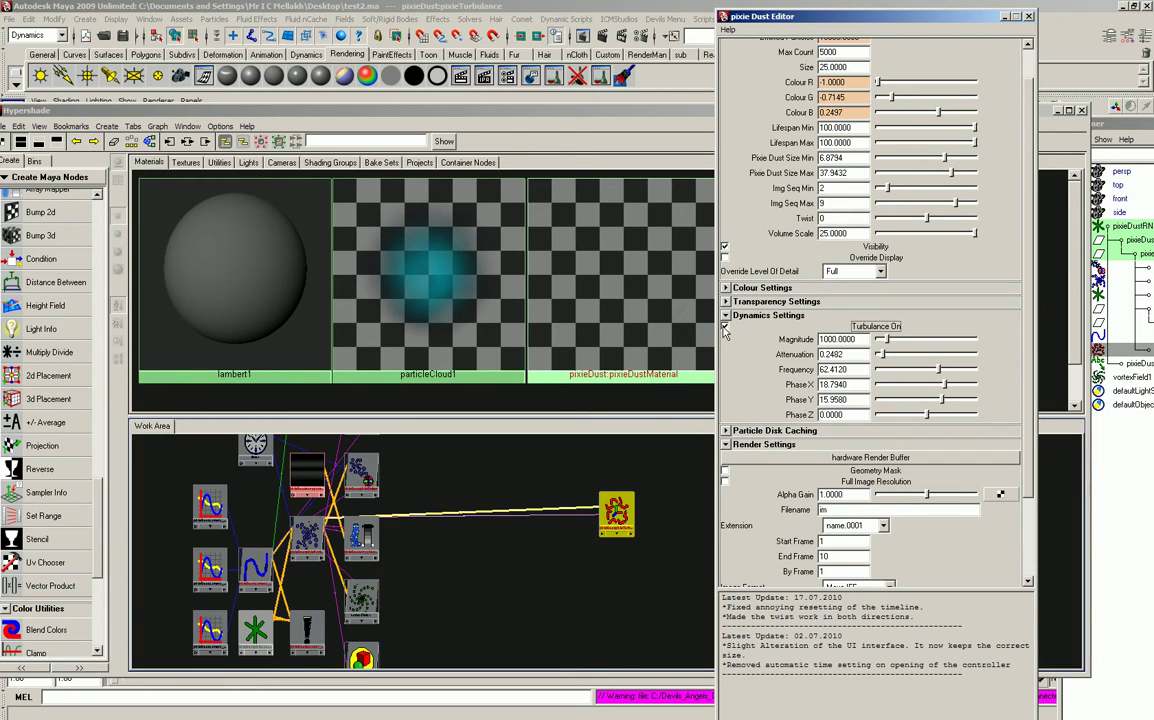
{"action": "left_click", "coordinate": [528, 561]}
- Review turbulence Magnitude and Phase, re-toggle Turbulence On to reconnect the field, and save the scene
{"action": "left_click", "coordinate": [857, 339]}
{"action": "key", "text": "Tab"}
{"action": "key", "text": "Tab"}
{"action": "key", "text": "Return"}
{"action": "left_click", "coordinate": [725, 326]}
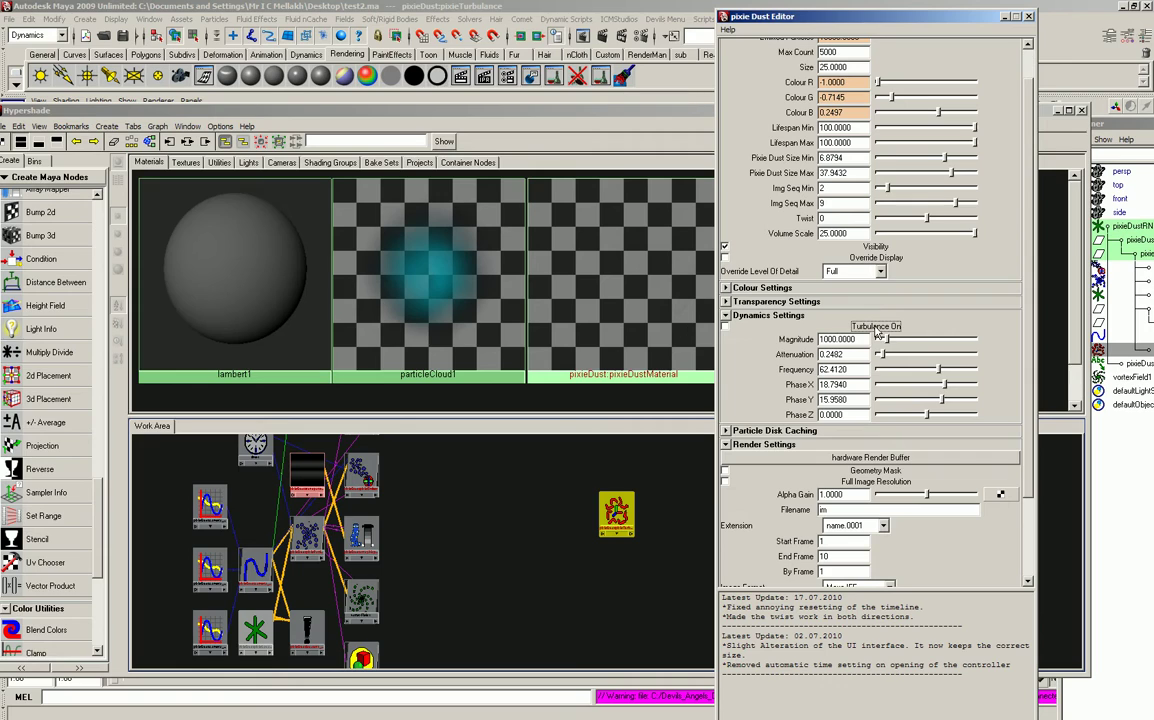
{"action": "left_click", "coordinate": [725, 328]}
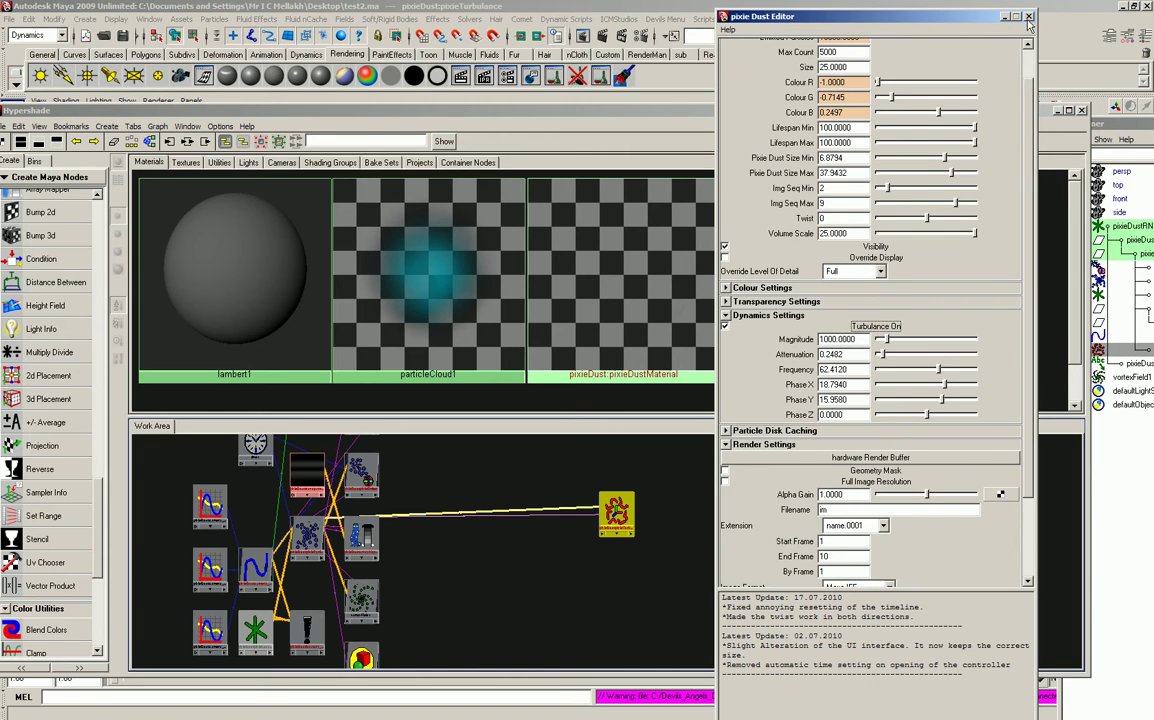
{"action": "left_click", "coordinate": [9, 19]}
{"action": "left_click", "coordinate": [40, 68]}
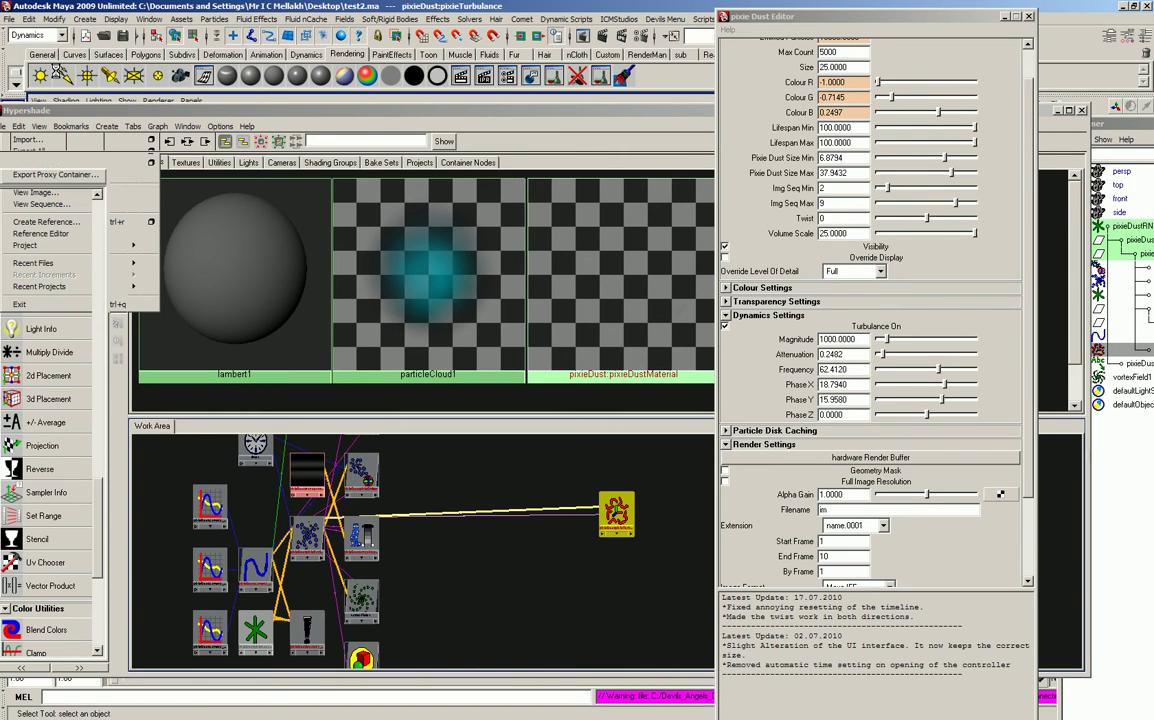
- Close the Pixie Dust Editor and reopen test2.ma from Recent Files
{"action": "left_click", "coordinate": [1029, 16]}
{"action": "left_click", "coordinate": [8, 19]}
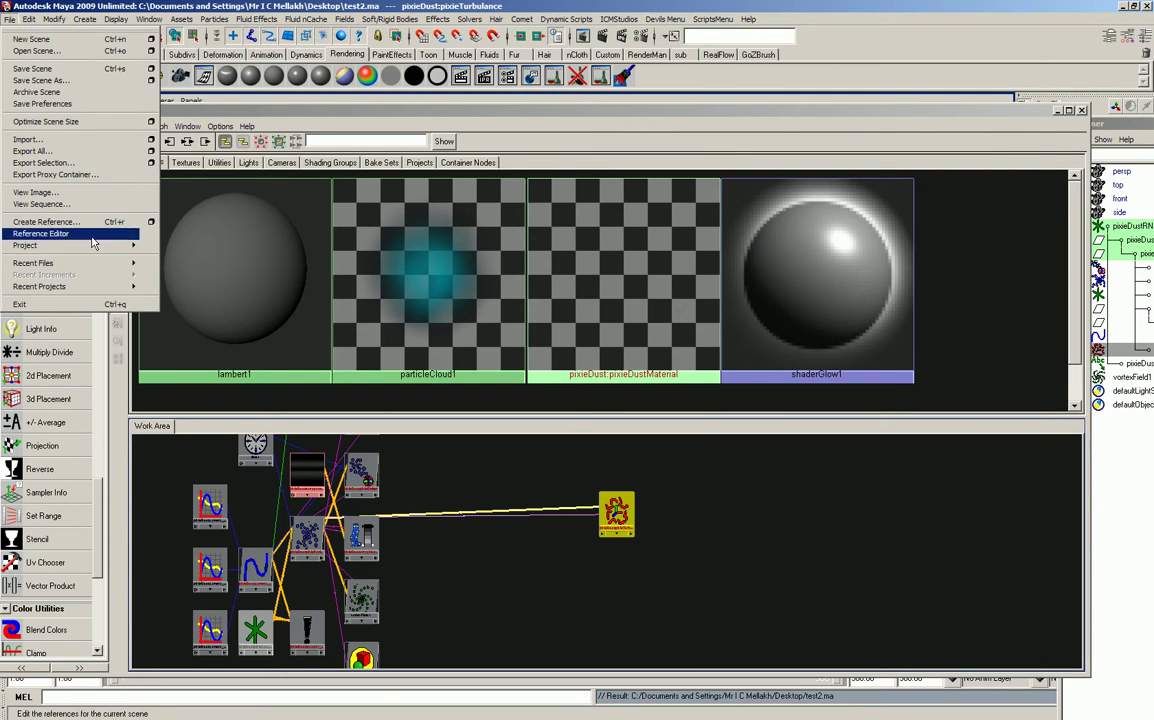
{"action": "mouse_move", "coordinate": [33, 263]}
{"action": "left_click", "coordinate": [255, 263]}
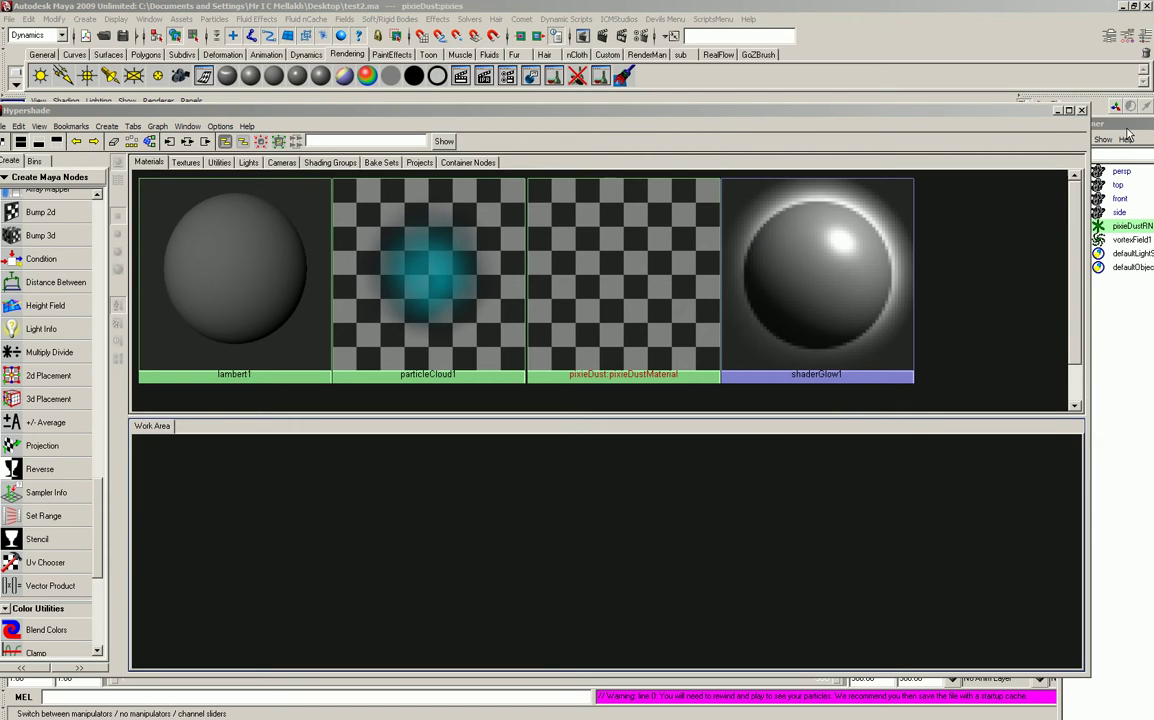
- Graph pixieTurbulence and pixieParticles from the Outliner in the Hypershade to inspect their connection
{"action": "left_click_drag", "start_coordinate": [1127, 133], "coordinate": [858, 130]}
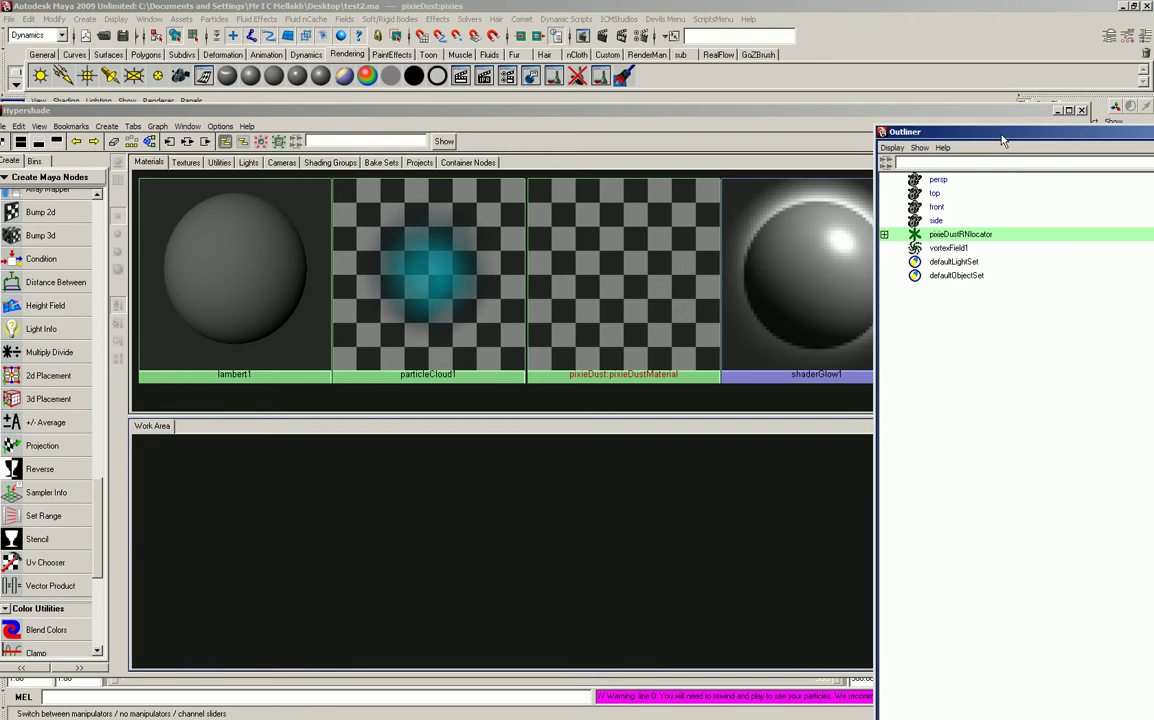
{"action": "left_click", "coordinate": [884, 234]}
{"action": "left_click", "coordinate": [884, 248]}
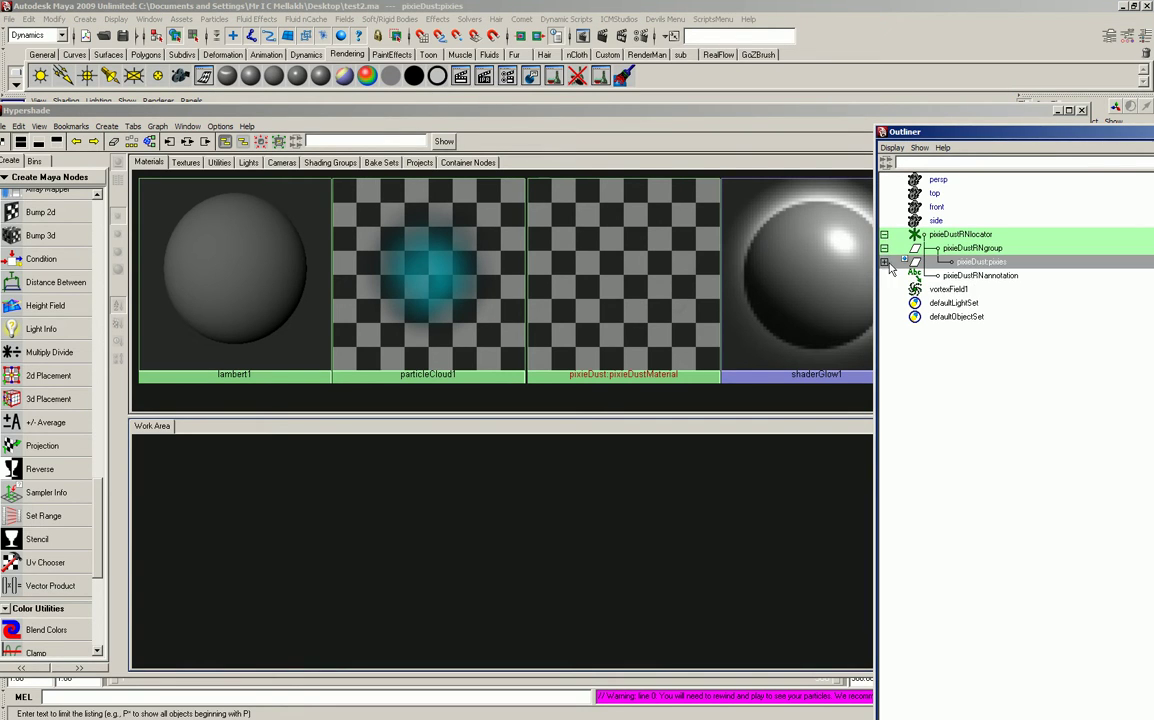
{"action": "left_click", "coordinate": [884, 316]}
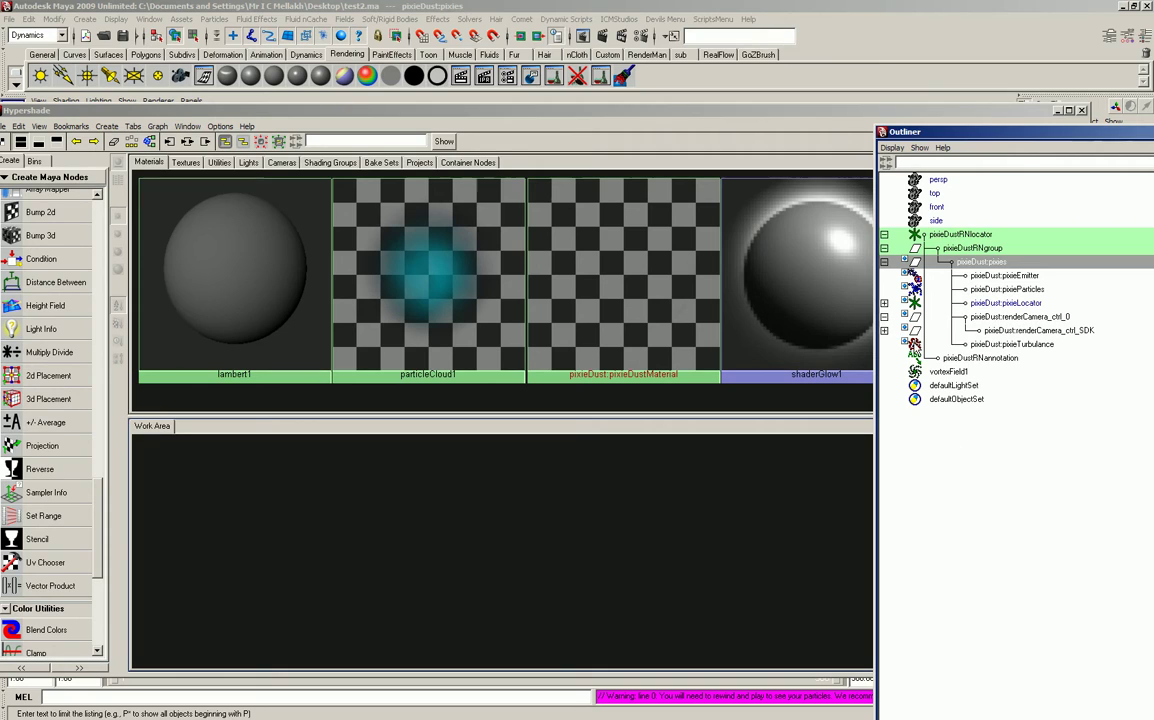
{"action": "left_click", "coordinate": [1000, 344]}
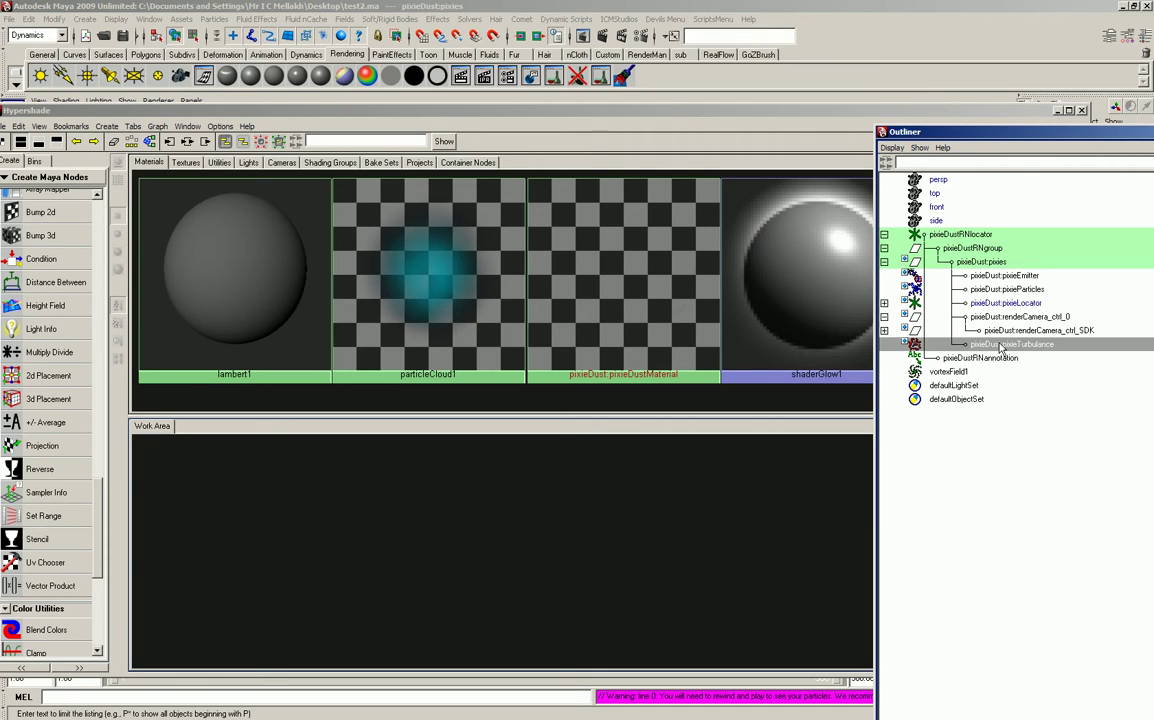
{"action": "left_click", "coordinate": [1008, 289], "text": "ctrl"}
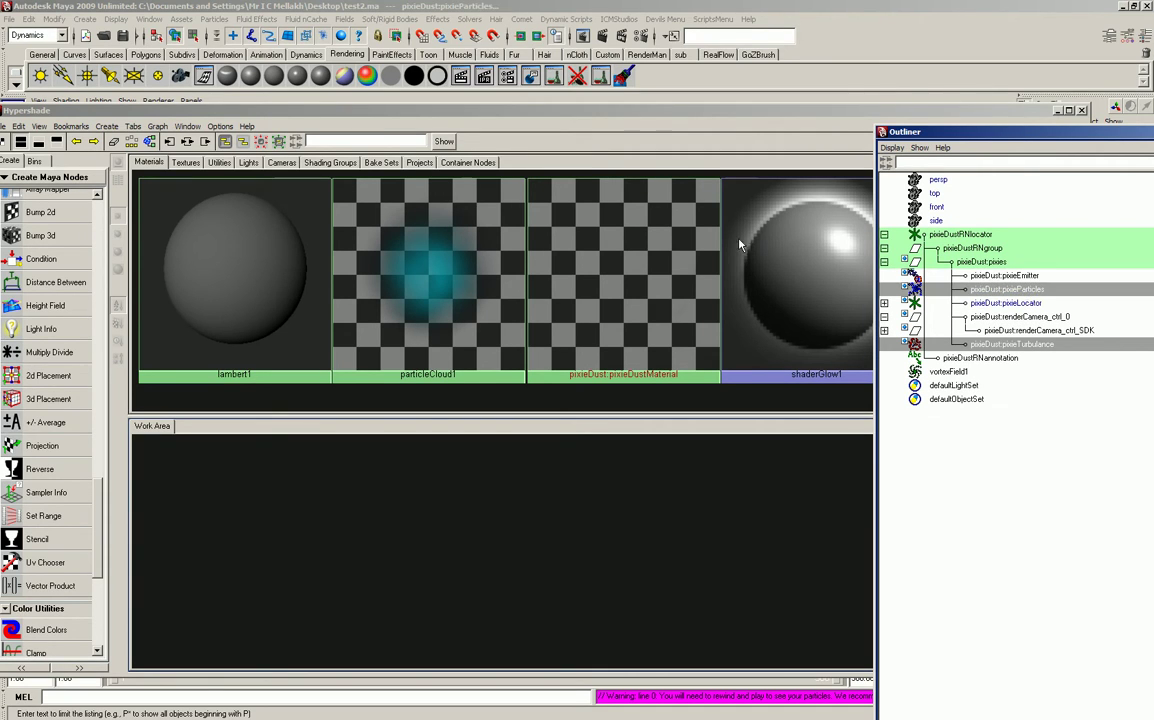
{"action": "left_click", "coordinate": [169, 141]}
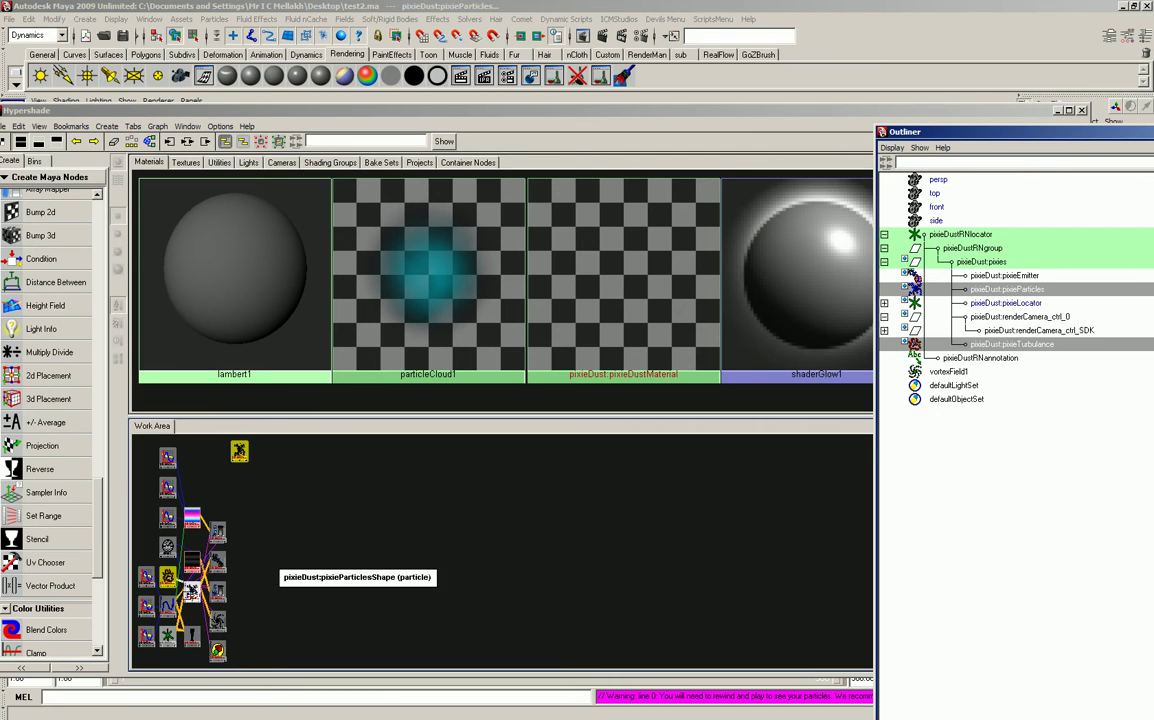
{"action": "left_click_drag", "start_coordinate": [169, 575], "coordinate": [387, 585]}
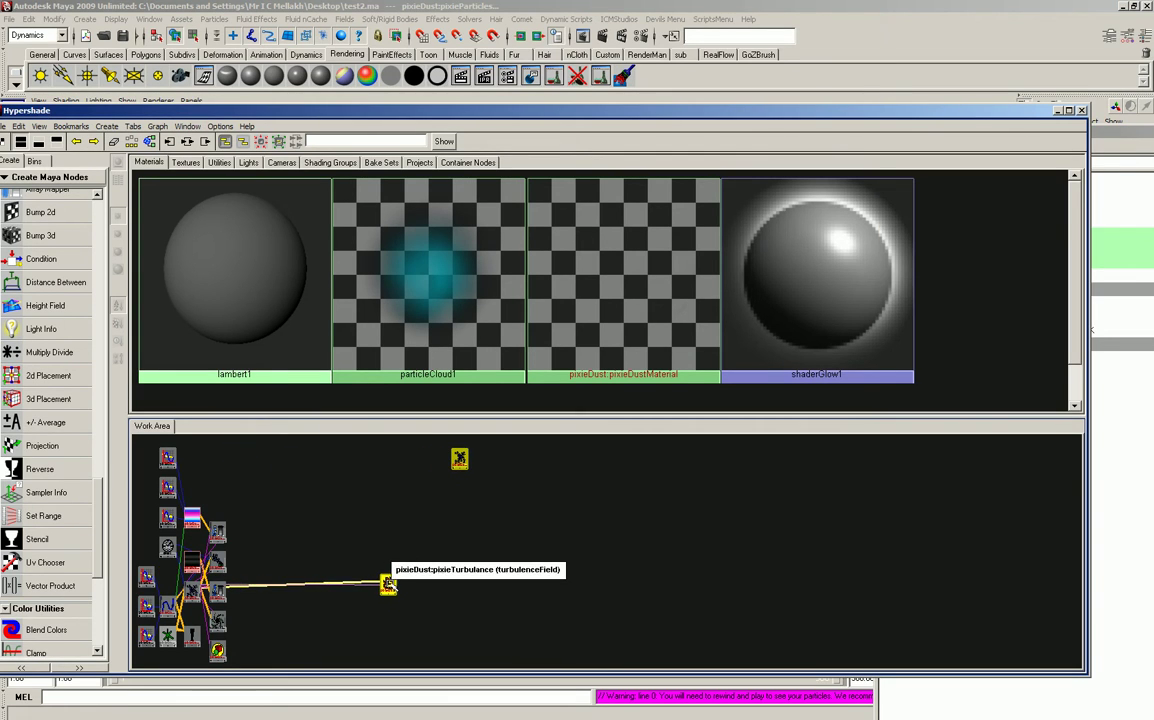
{"action": "left_click", "coordinate": [318, 644]}
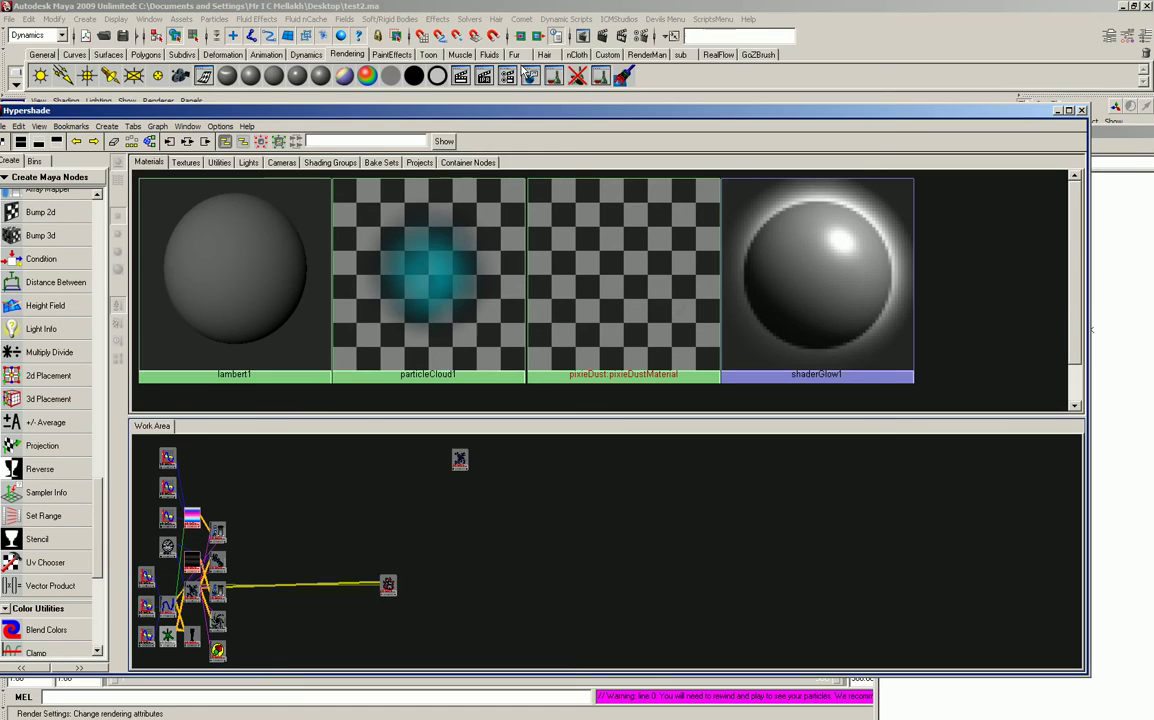
- Relaunch the Pixie Dust Controller and check its Dynamics Settings turbulence state
{"action": "left_click", "coordinate": [665, 19]}
{"action": "left_click", "coordinate": [680, 39]}
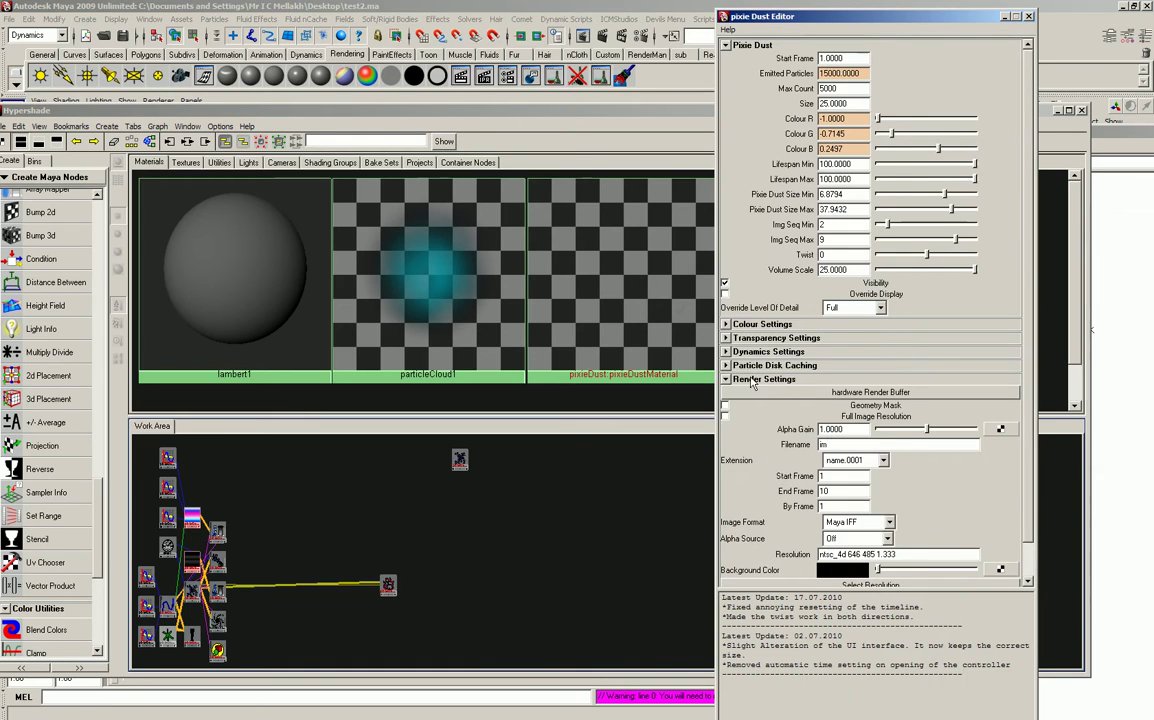
{"action": "left_click", "coordinate": [766, 352]}
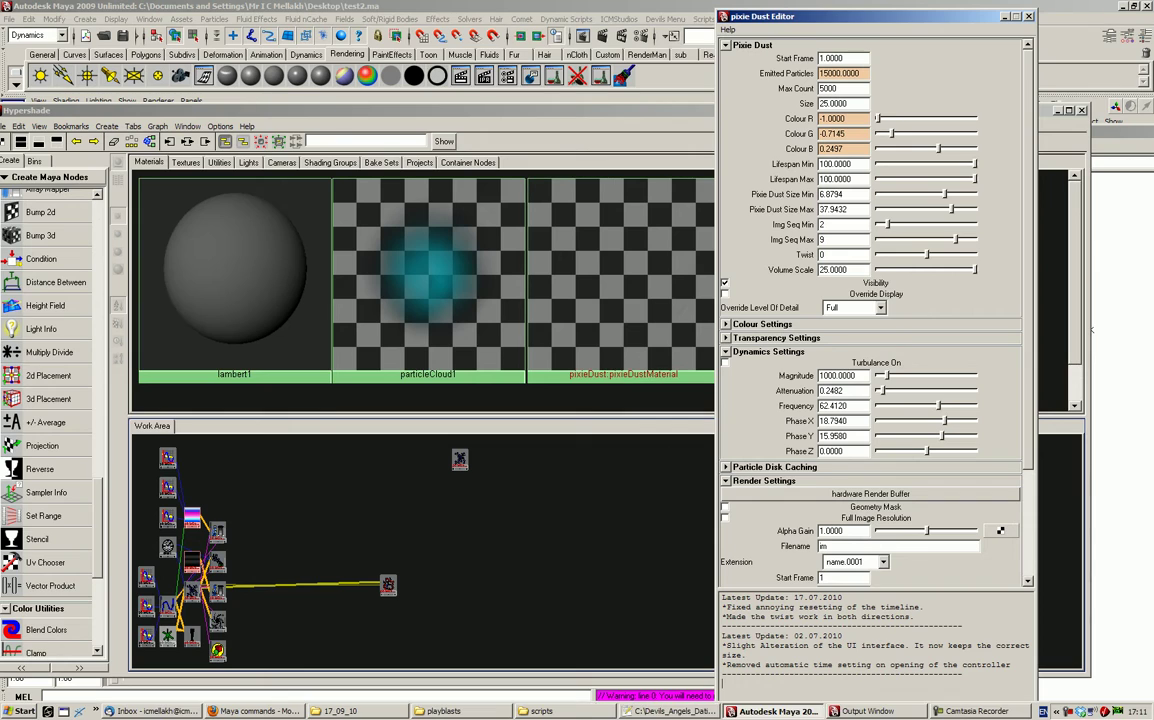
- Change the Turbulence On checkbox value to 1 in pixies.mel and save the script
{"action": "left_click", "coordinate": [632, 711]}
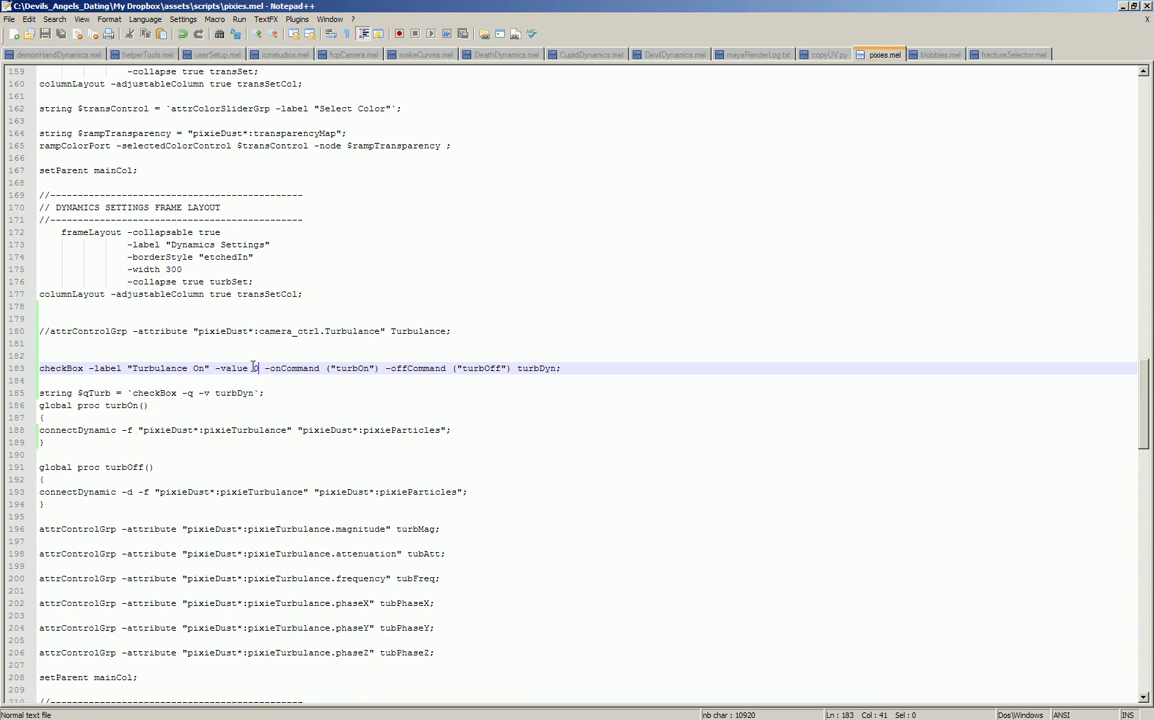
{"action": "type", "text": "1"}
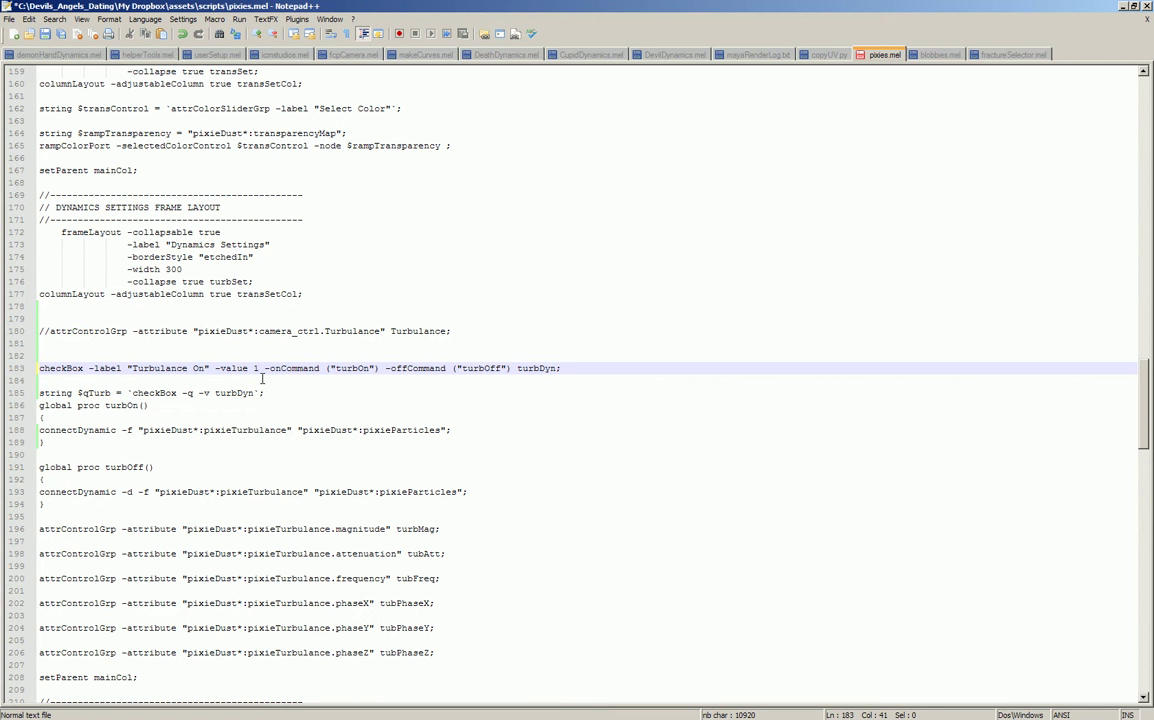
{"action": "key", "text": "ctrl+s"}
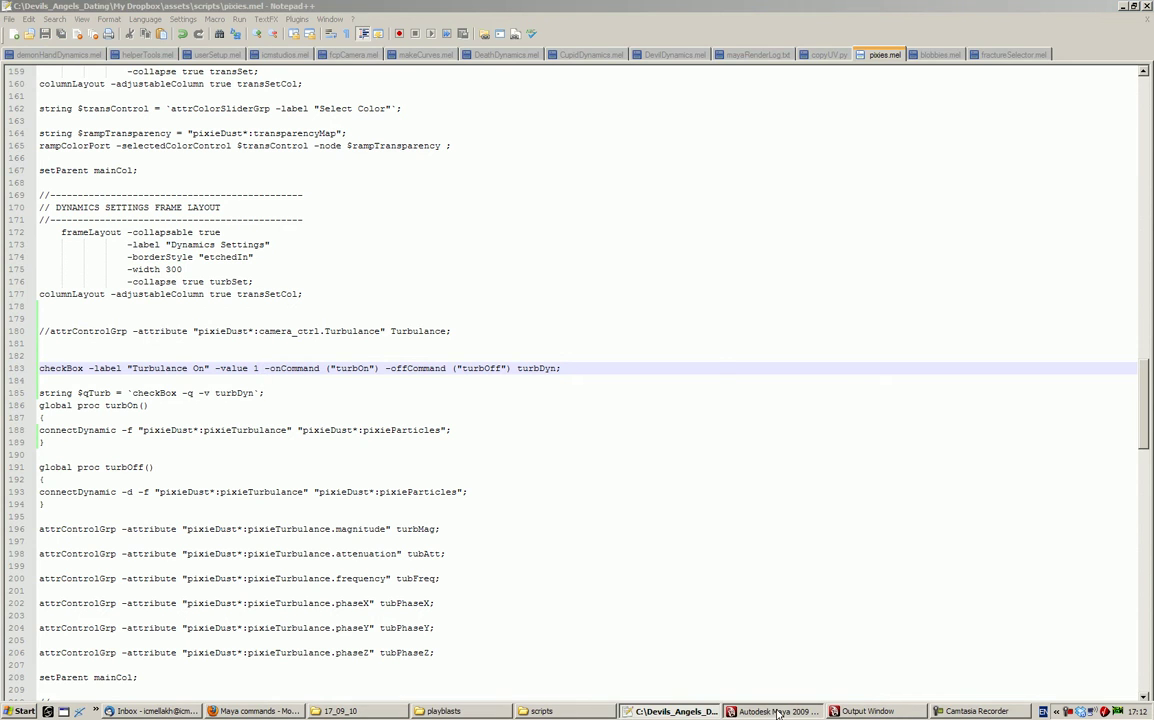
{"action": "left_click", "coordinate": [770, 711]}
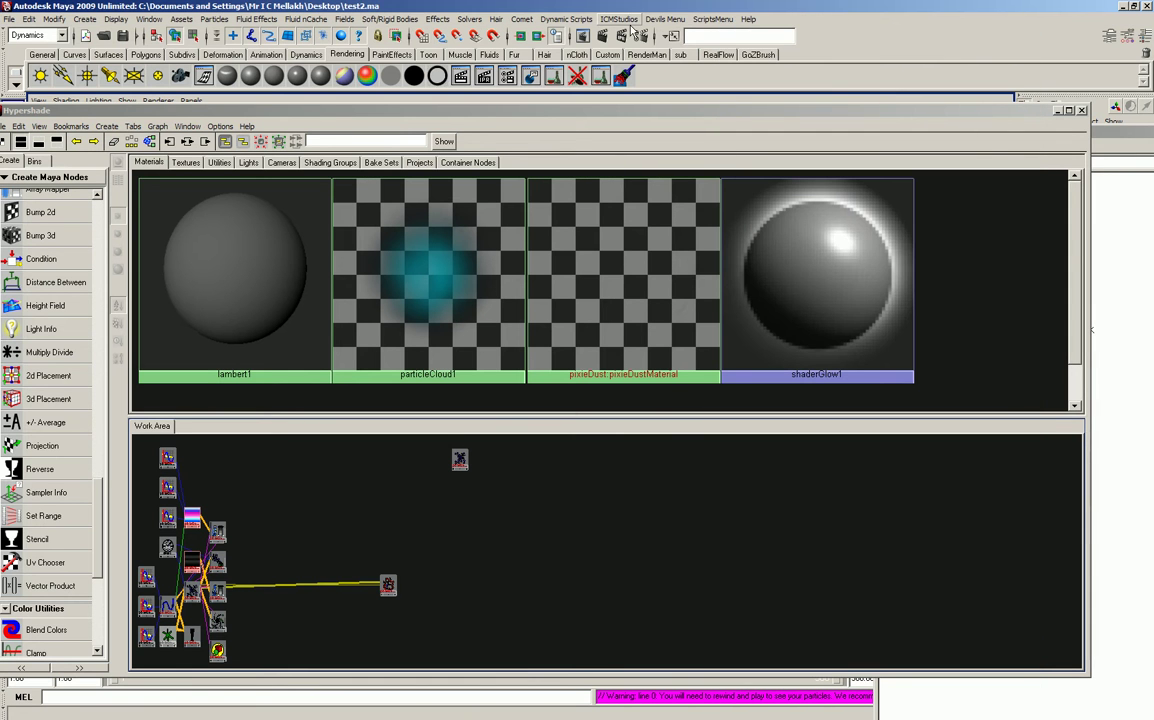
- Load the Pixie Dust Controller from the Devils menu and expand its turbulence settings
{"action": "left_click", "coordinate": [620, 20]}
{"action": "mouse_move", "coordinate": [665, 19]}
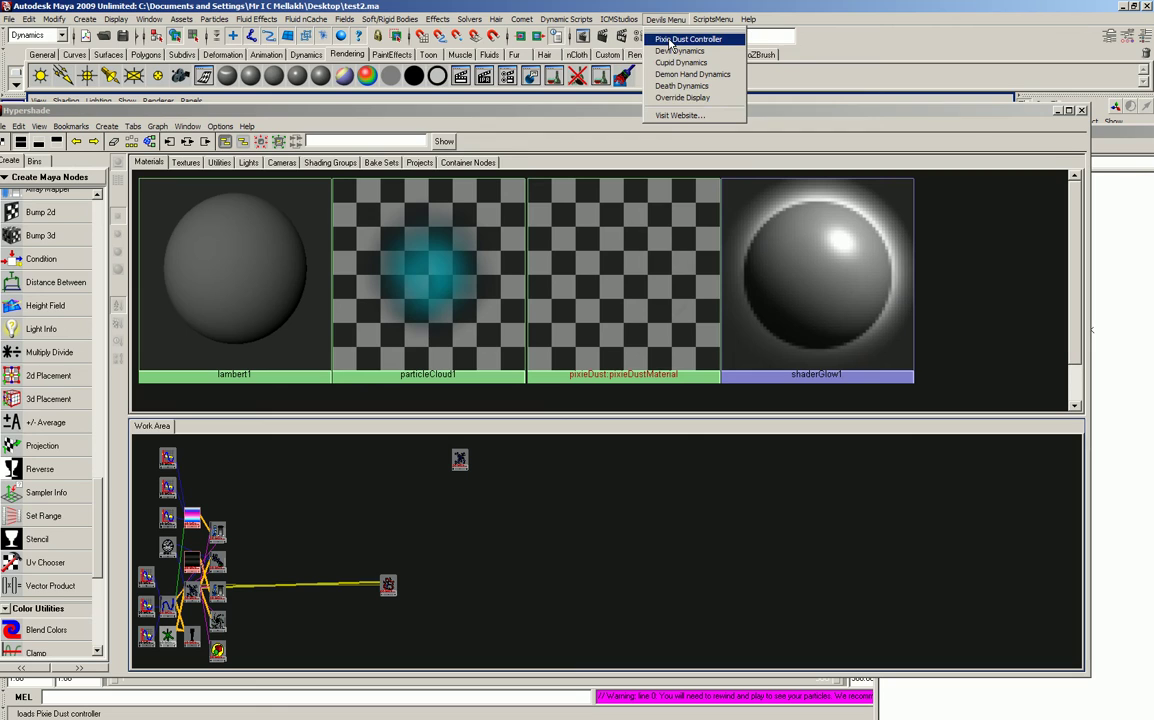
{"action": "left_click", "coordinate": [680, 38]}
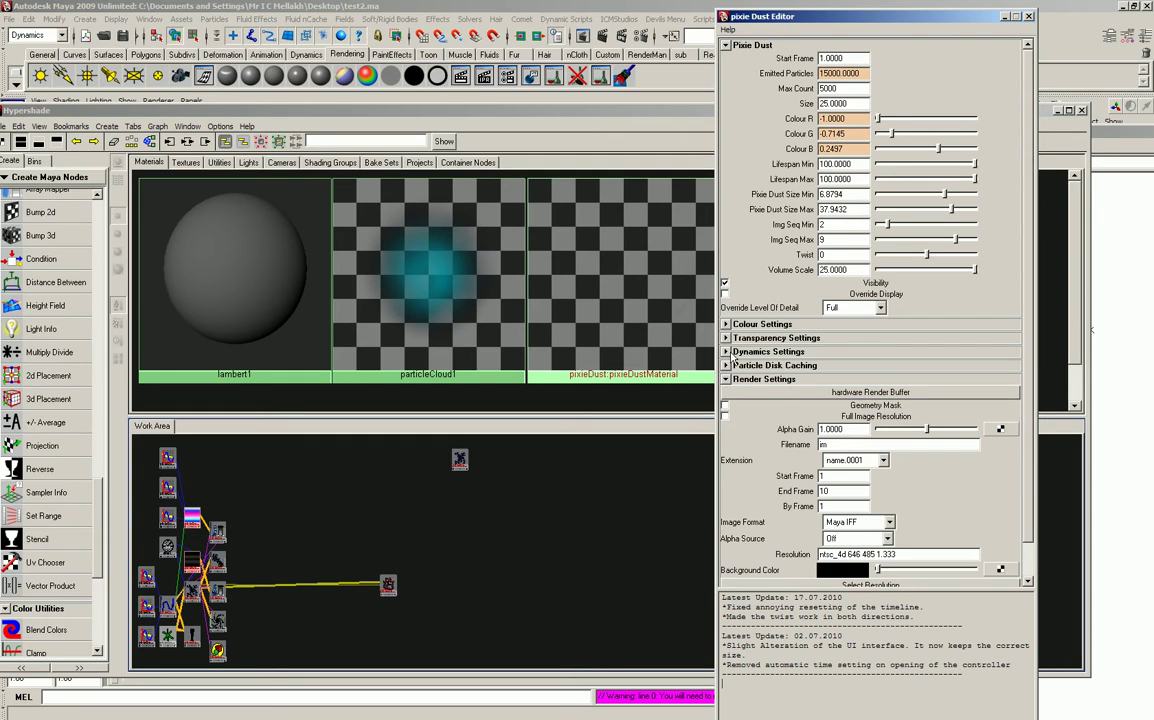
{"action": "left_click", "coordinate": [727, 352]}
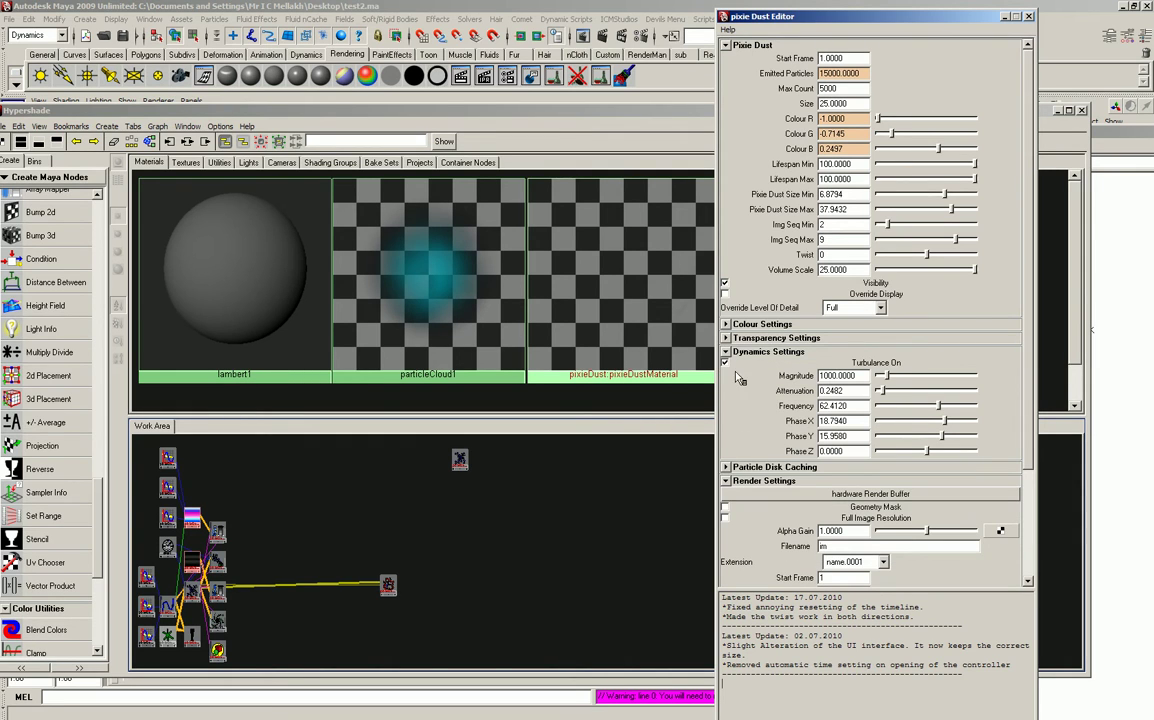
- Check the Hypershade graph, then minimize the Hypershade to show the perspective view
{"action": "left_click", "coordinate": [386, 572]}
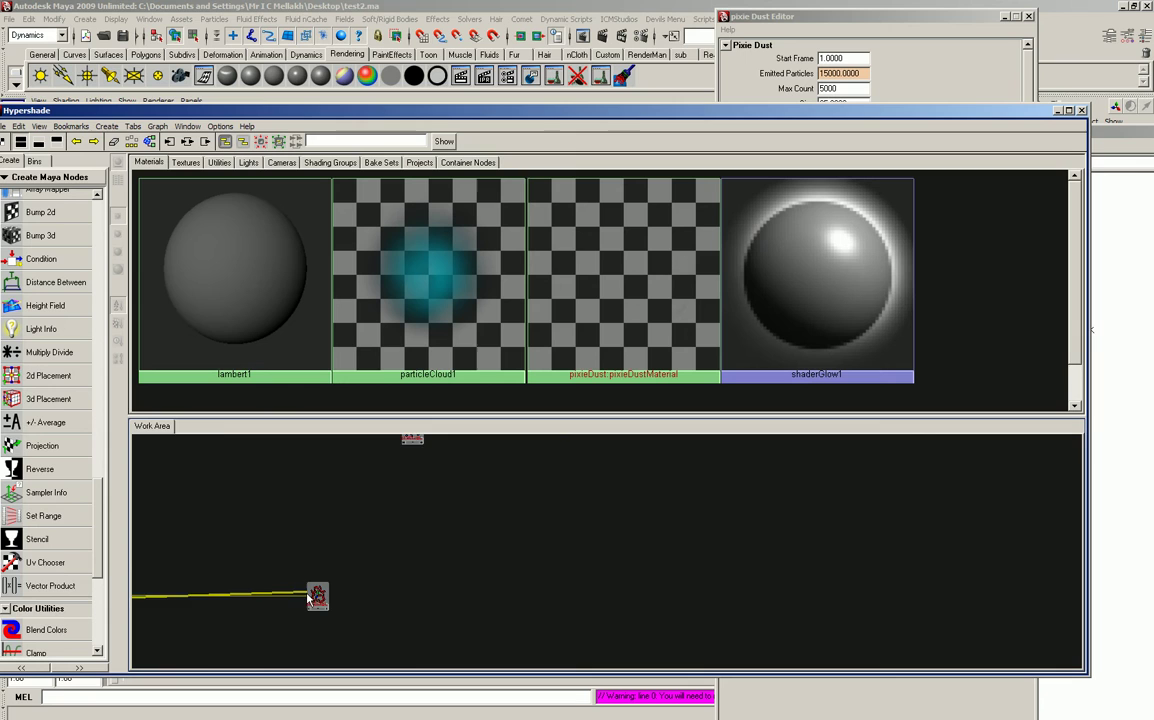
{"action": "scroll", "coordinate": [510, 558], "scroll_direction": "down", "scroll_amount": 1}
{"action": "scroll", "coordinate": [488, 550], "scroll_direction": "up", "scroll_amount": 3}
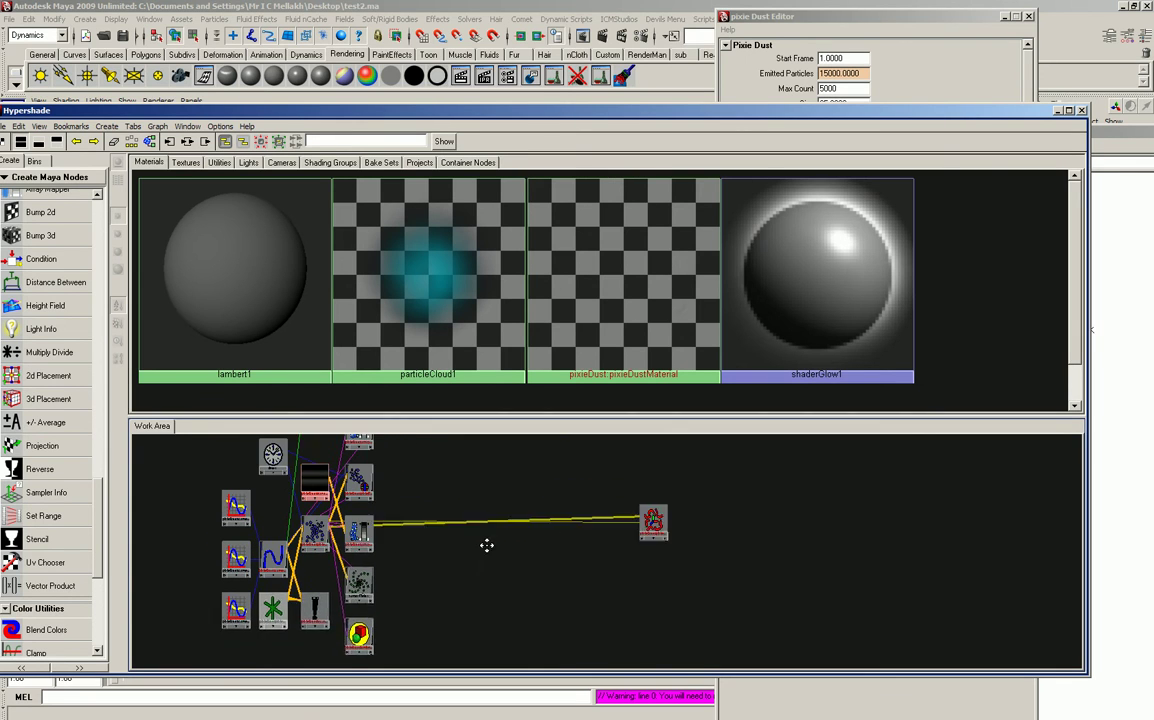
{"action": "left_click", "coordinate": [773, 30]}
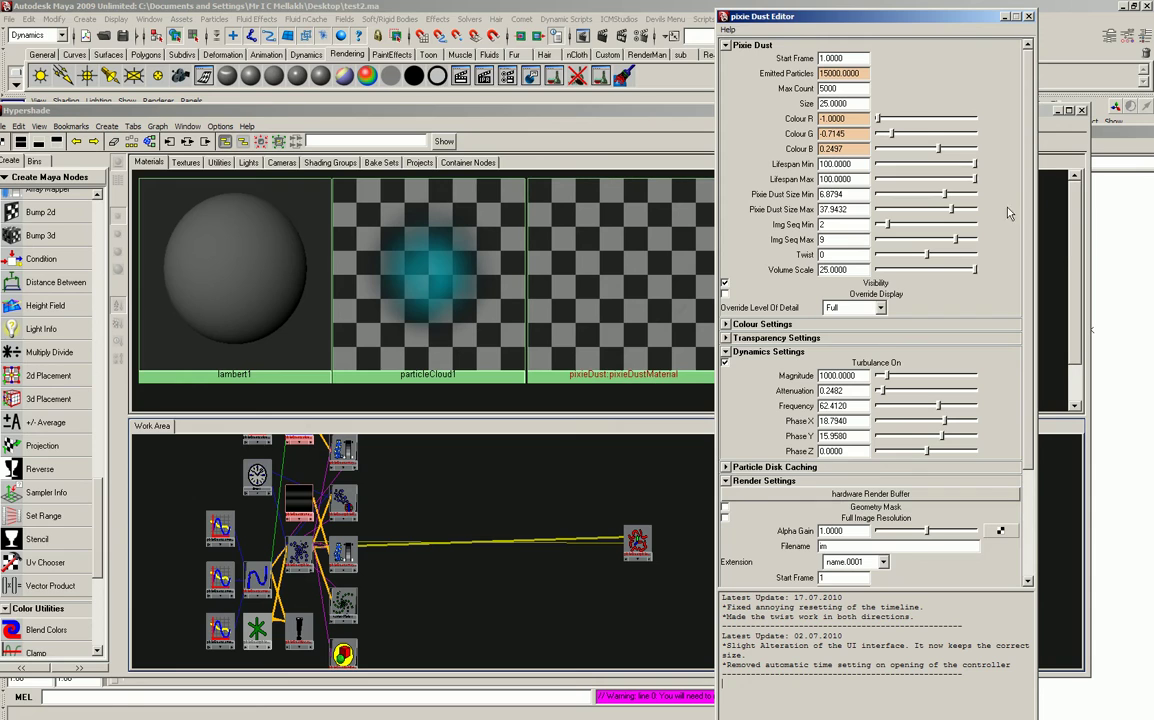
{"action": "left_click", "coordinate": [1057, 112]}
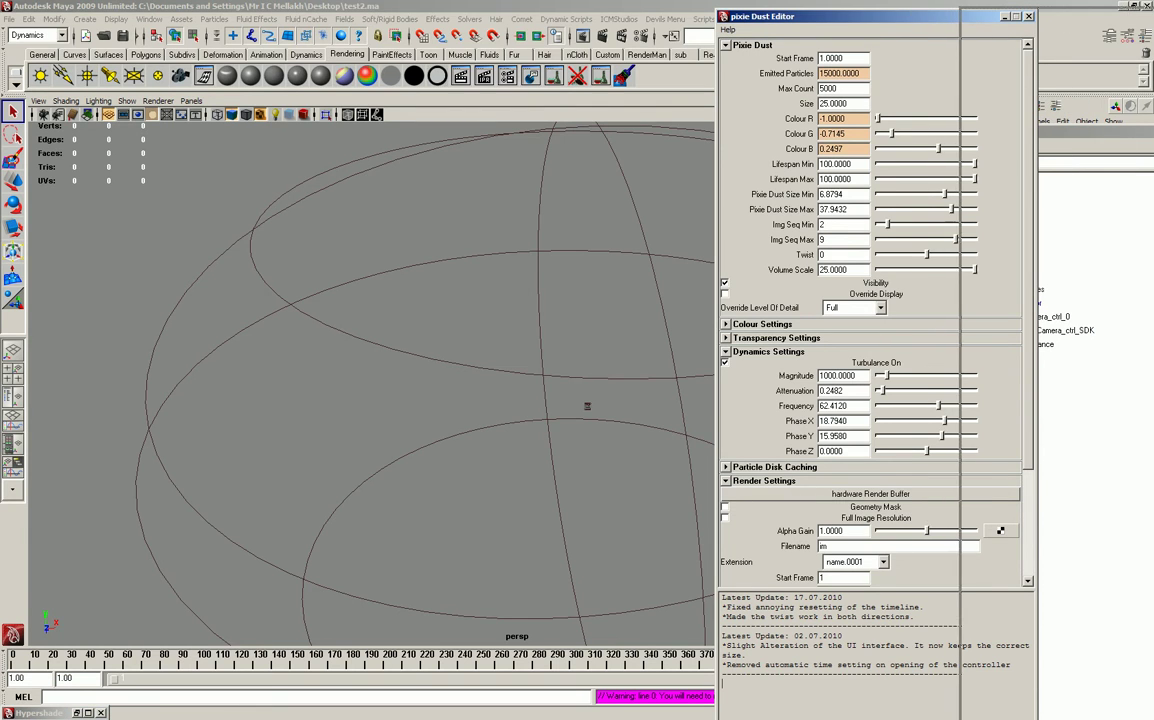
- Shift the Pixie Dust Editor aside and play then stop the particle simulation
{"action": "left_click_drag", "start_coordinate": [970, 20], "coordinate": [1150, 18]}
{"action": "left_click", "coordinate": [920, 133]}
{"action": "left_click", "coordinate": [923, 119]}
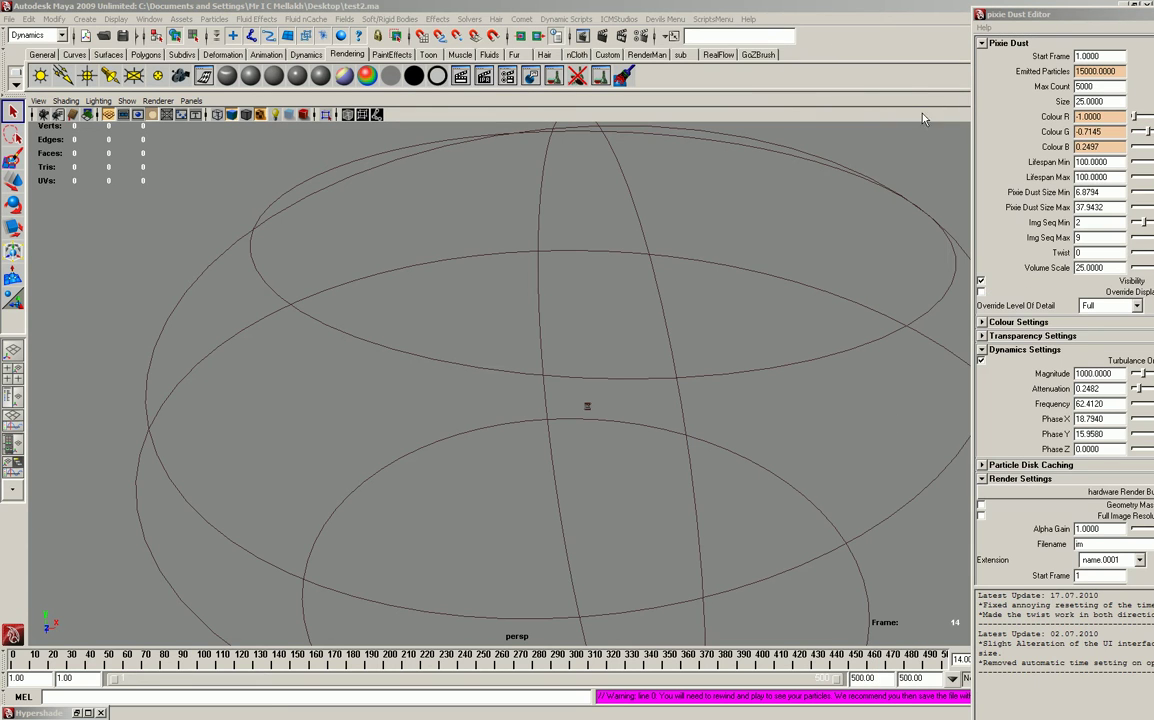
{"action": "left_click_drag", "start_coordinate": [1030, 16], "coordinate": [1145, 16]}
{"action": "left_click", "coordinate": [1070, 660]}
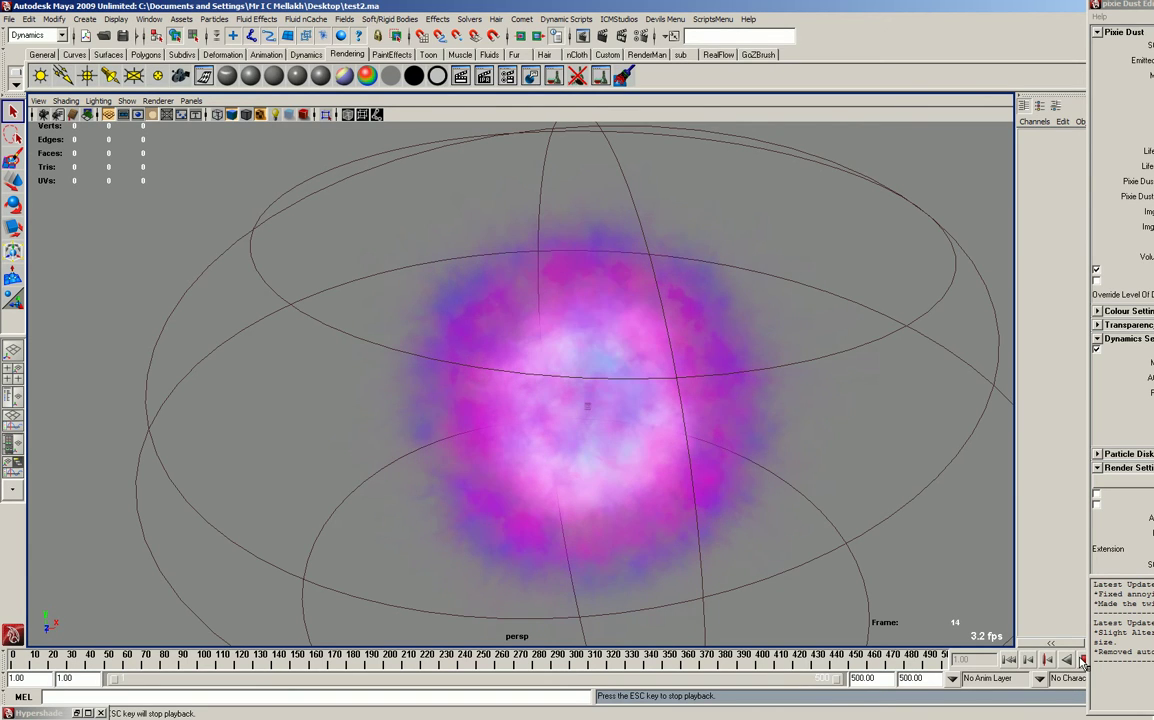
{"action": "left_click", "coordinate": [1083, 663]}
- Set the pixie dust Size to 100
{"action": "left_click_drag", "start_coordinate": [1100, 5], "coordinate": [897, 36]}
{"action": "double_click", "coordinate": [985, 119]}
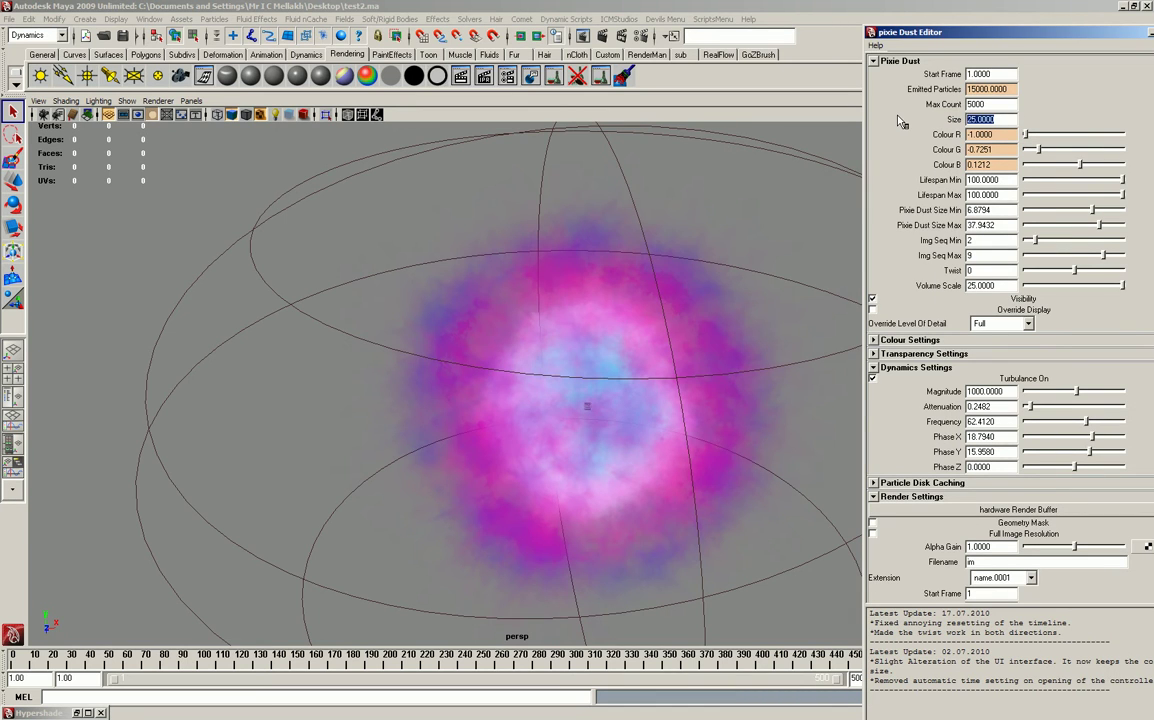
{"action": "type", "text": "100"}
{"action": "key", "text": "Return"}
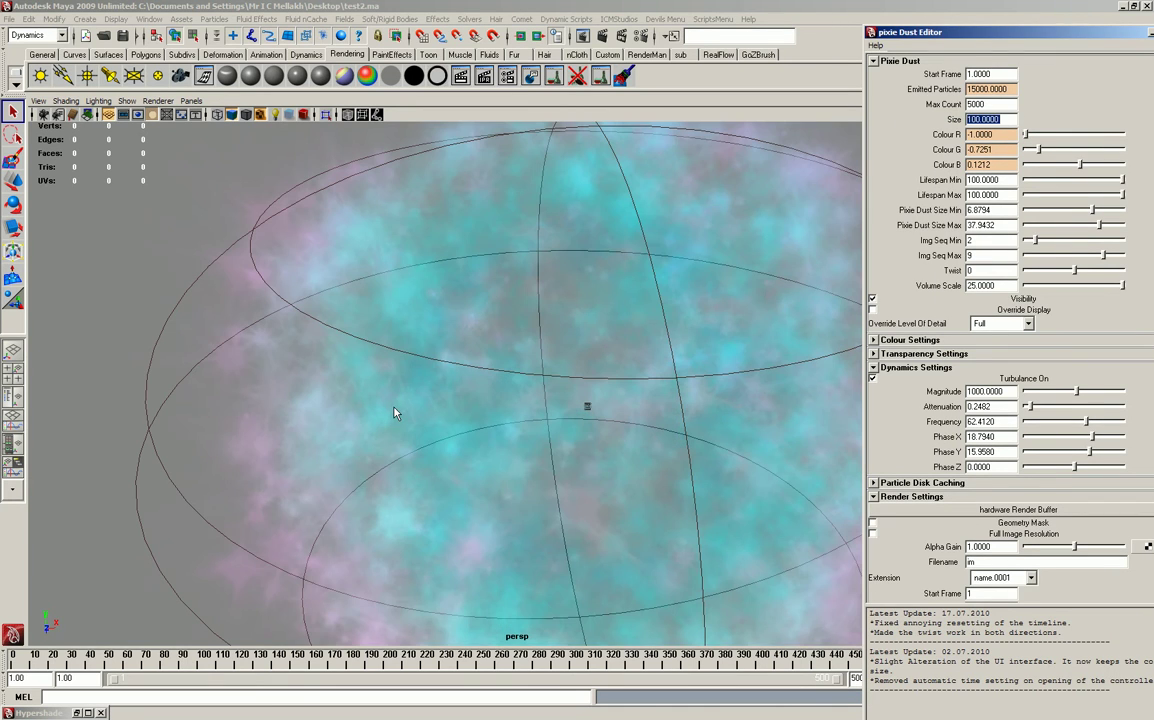
- Tumble and zoom out over the enlarged cloud, and expand Transparency Settings
{"action": "left_click_drag", "start_coordinate": [395, 412], "coordinate": [393, 467], "text": "alt"}
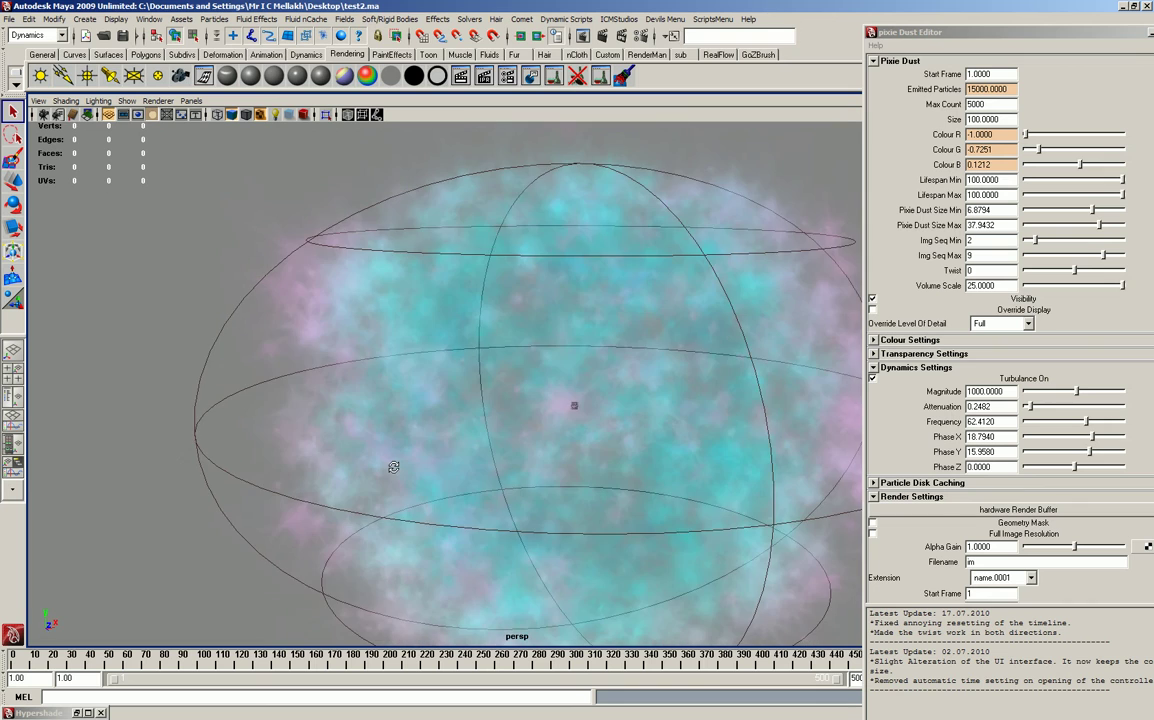
{"action": "scroll", "coordinate": [395, 460], "scroll_direction": "down", "scroll_amount": 1}
{"action": "scroll", "coordinate": [410, 445], "scroll_direction": "down", "scroll_amount": 2}
{"action": "scroll", "coordinate": [427, 433], "scroll_direction": "down", "scroll_amount": 1}
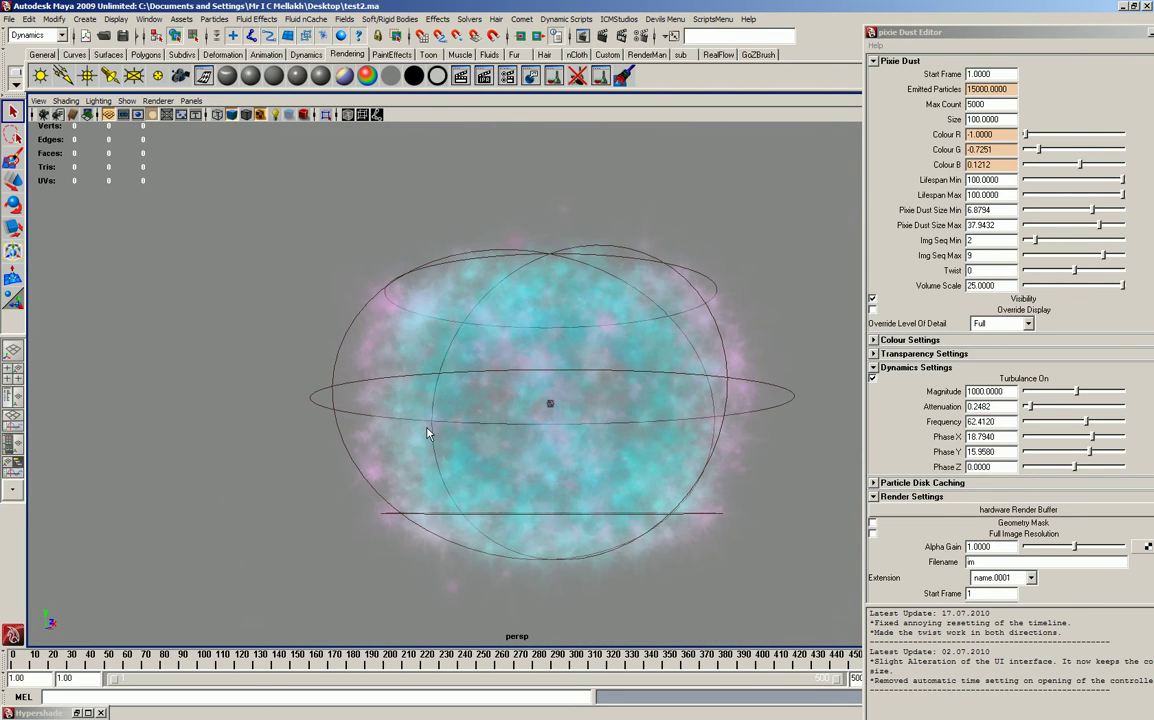
{"action": "left_click_drag", "start_coordinate": [427, 433], "coordinate": [430, 480], "text": "alt"}
{"action": "left_click", "coordinate": [872, 355]}
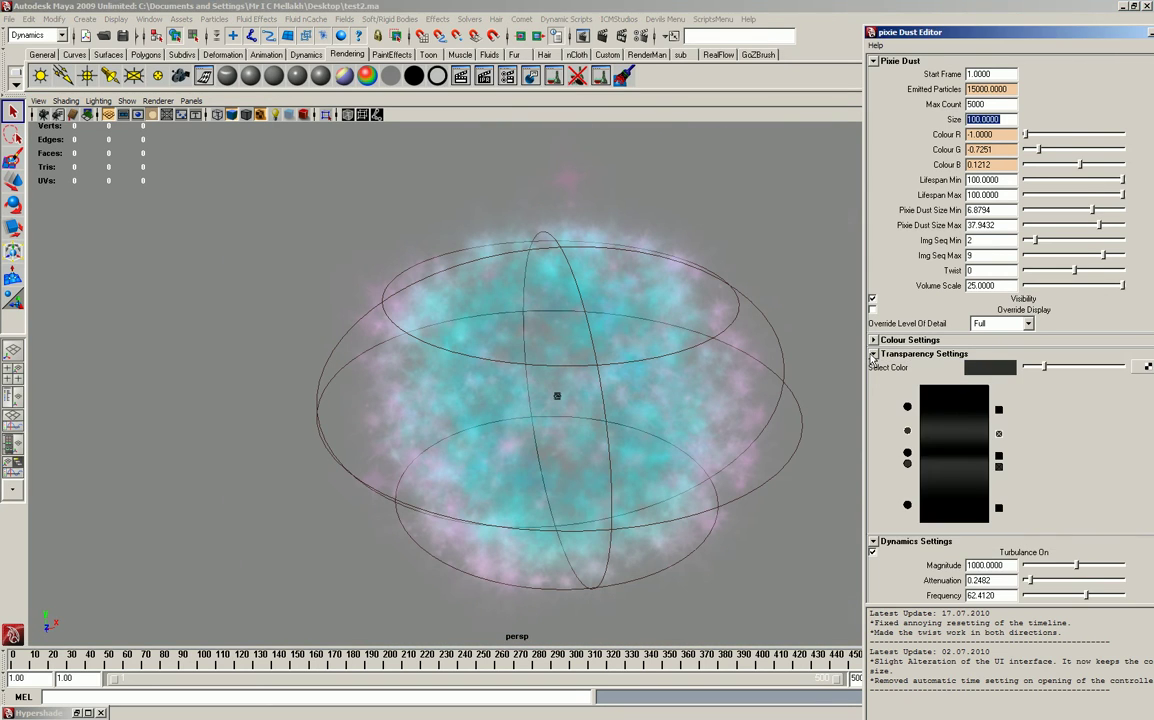
- Darken two transparency ramp entries to fade the cloud, then replay from frame 1
{"action": "left_click", "coordinate": [907, 465]}
{"action": "left_click_drag", "start_coordinate": [976, 378], "coordinate": [929, 381]}
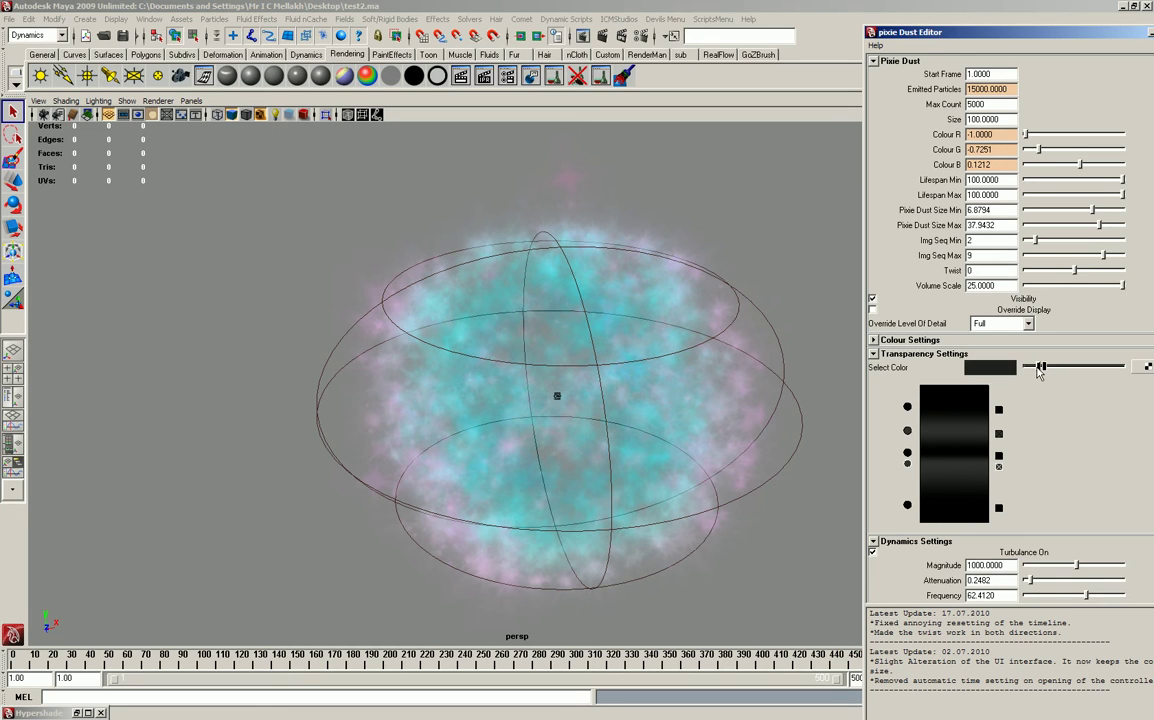
{"action": "left_click", "coordinate": [907, 431]}
{"action": "left_click_drag", "start_coordinate": [1041, 369], "coordinate": [1037, 368]}
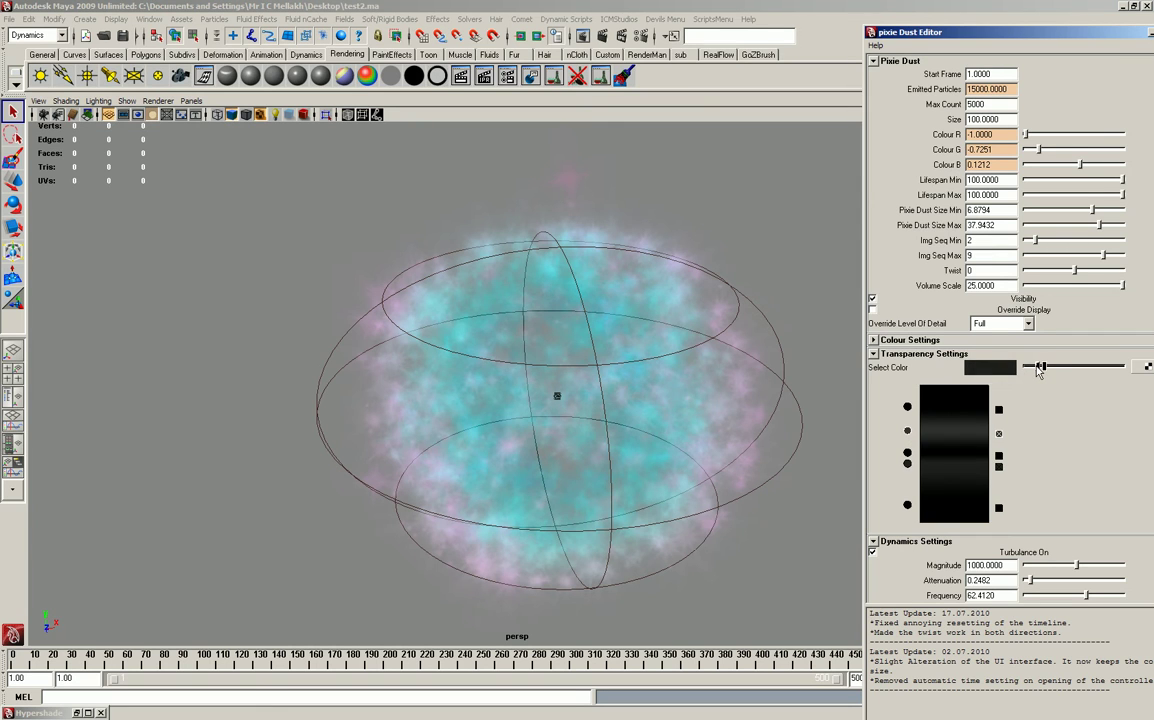
{"action": "left_click", "coordinate": [600, 390]}
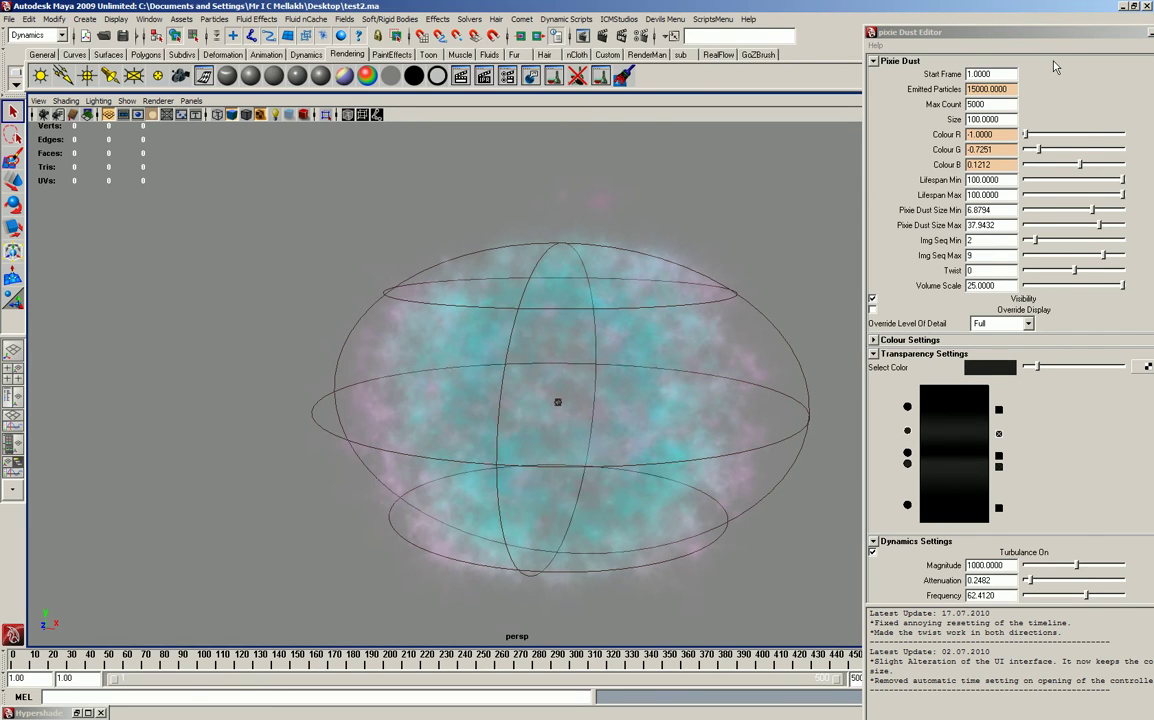
{"action": "left_click", "coordinate": [1066, 662]}
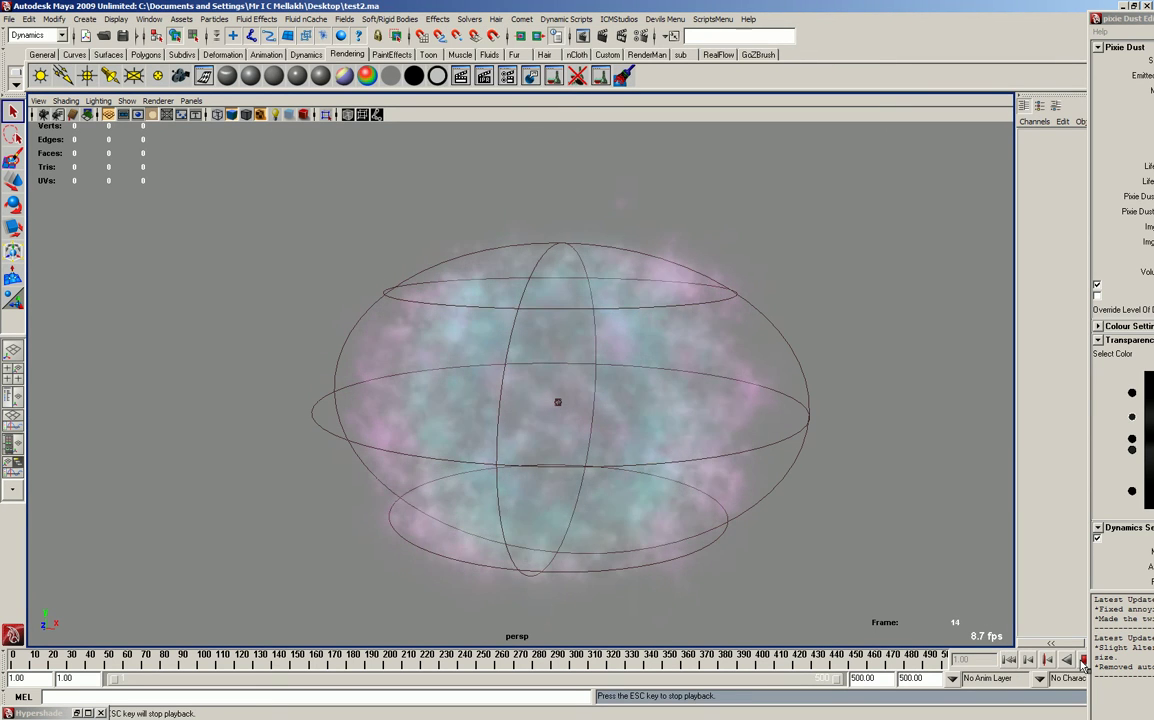
- Stop playback at frame 30, orbit and dolly out, and open the Outliner with Shift+O
{"action": "key", "text": "Escape"}
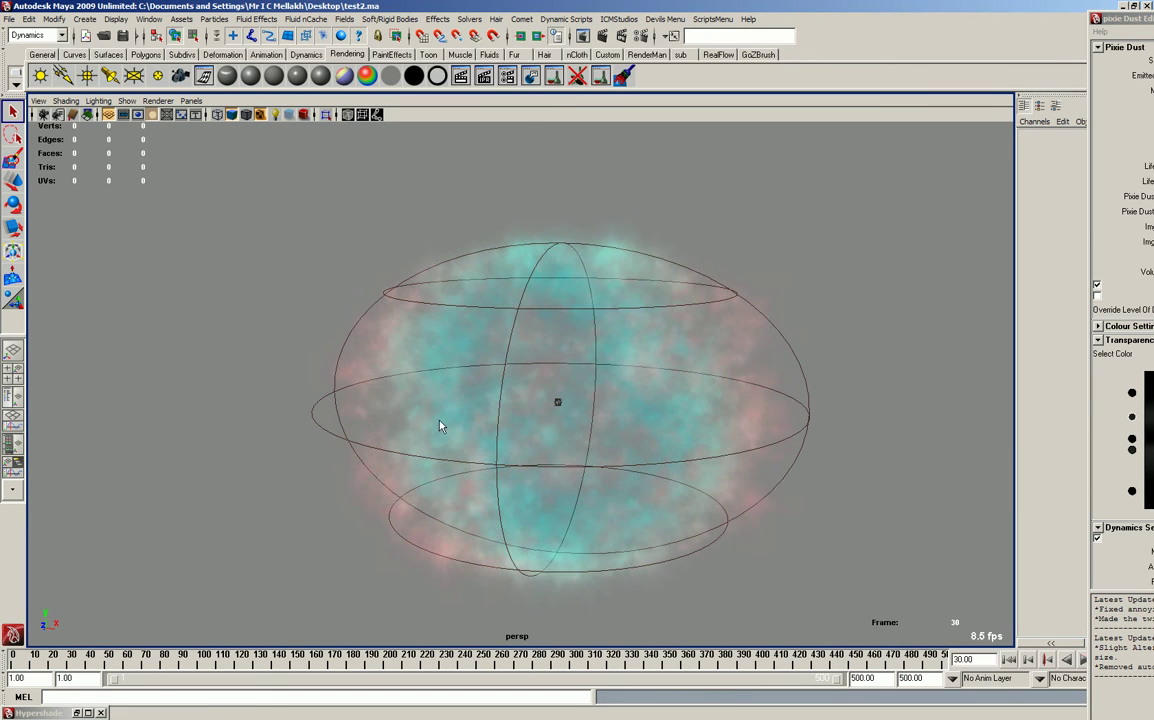
{"action": "mouse_move", "coordinate": [338, 408]}
{"action": "left_mouse_down", "text": "alt"}
{"action": "mouse_move", "coordinate": [452, 466]}
{"action": "mouse_move", "coordinate": [518, 482]}
{"action": "mouse_move", "coordinate": [505, 391]}
{"action": "mouse_move", "coordinate": [595, 480]}
{"action": "left_mouse_up", "text": "alt"}
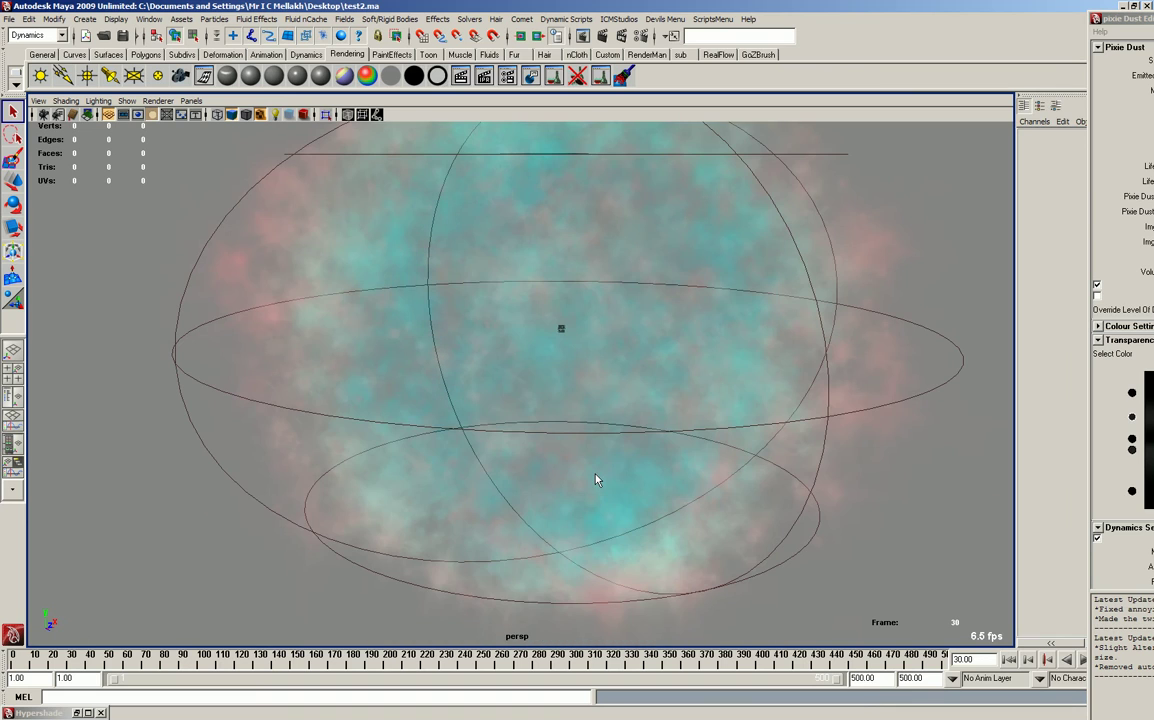
{"action": "mouse_move", "coordinate": [598, 466]}
{"action": "right_mouse_down", "text": "alt"}
{"action": "mouse_move", "coordinate": [695, 412]}
{"action": "mouse_move", "coordinate": [909, 410]}
{"action": "right_mouse_up", "text": "alt"}
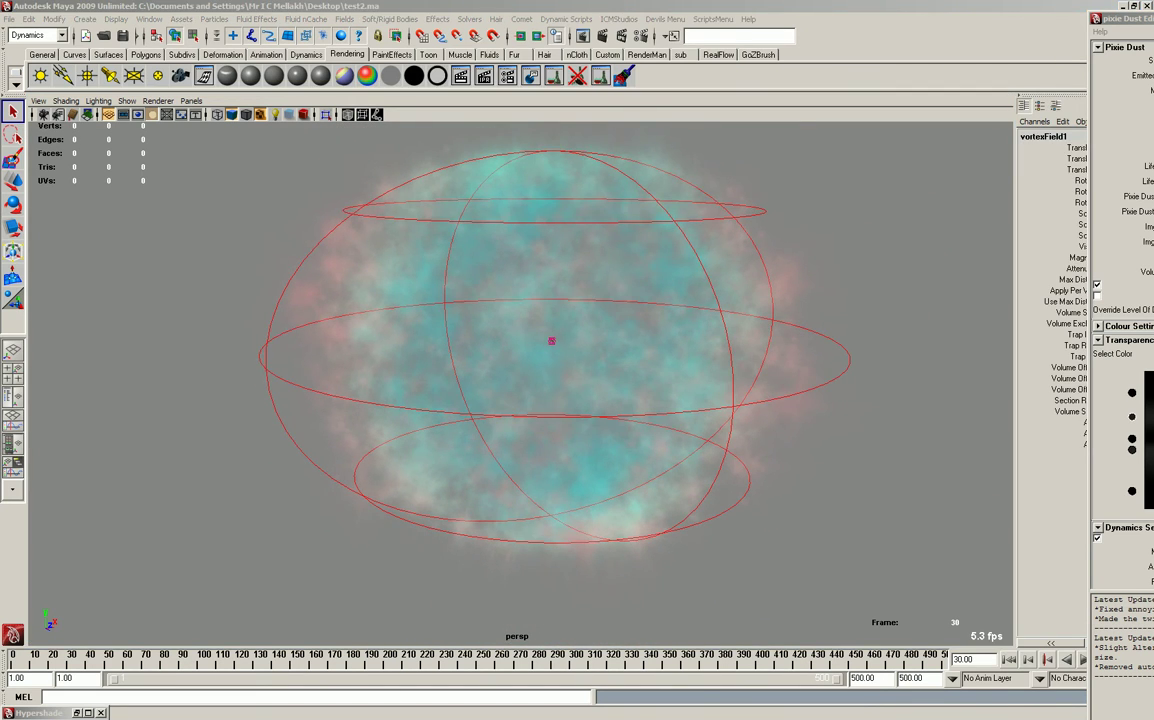
{"action": "key", "text": "shift+o"}
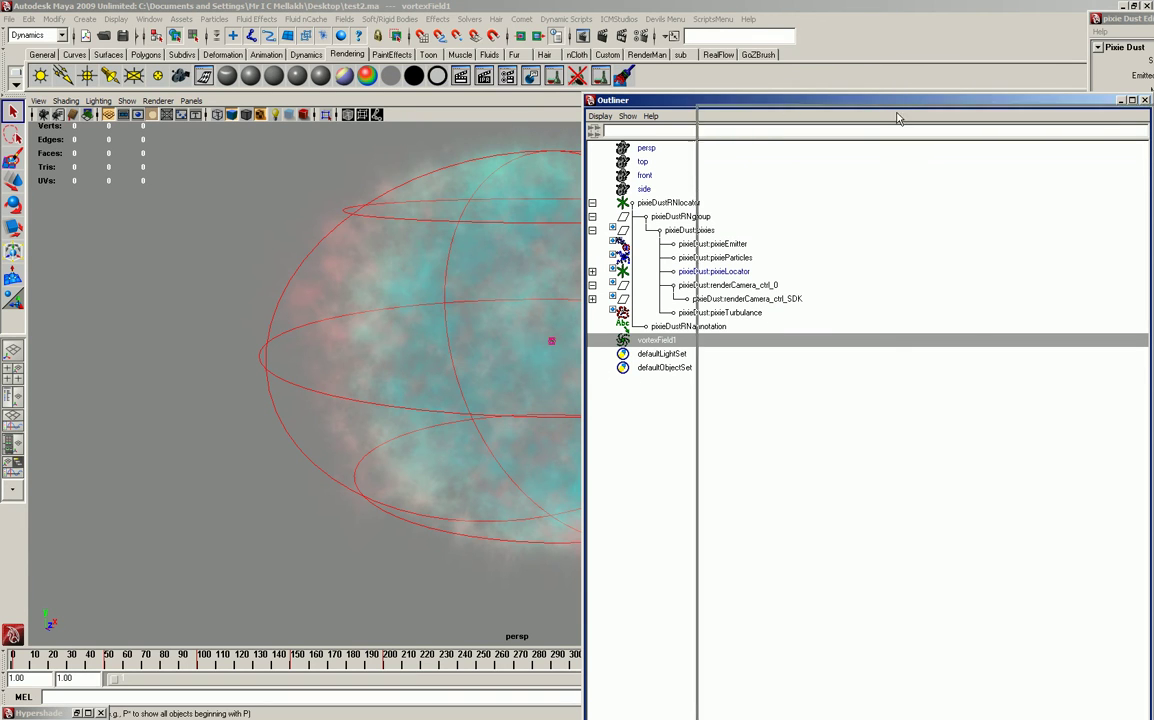
- Close the Outliner, pull the Pixie Dust Editor into view, and open vortexField1's Attribute Editor
{"action": "left_click", "coordinate": [1145, 100]}
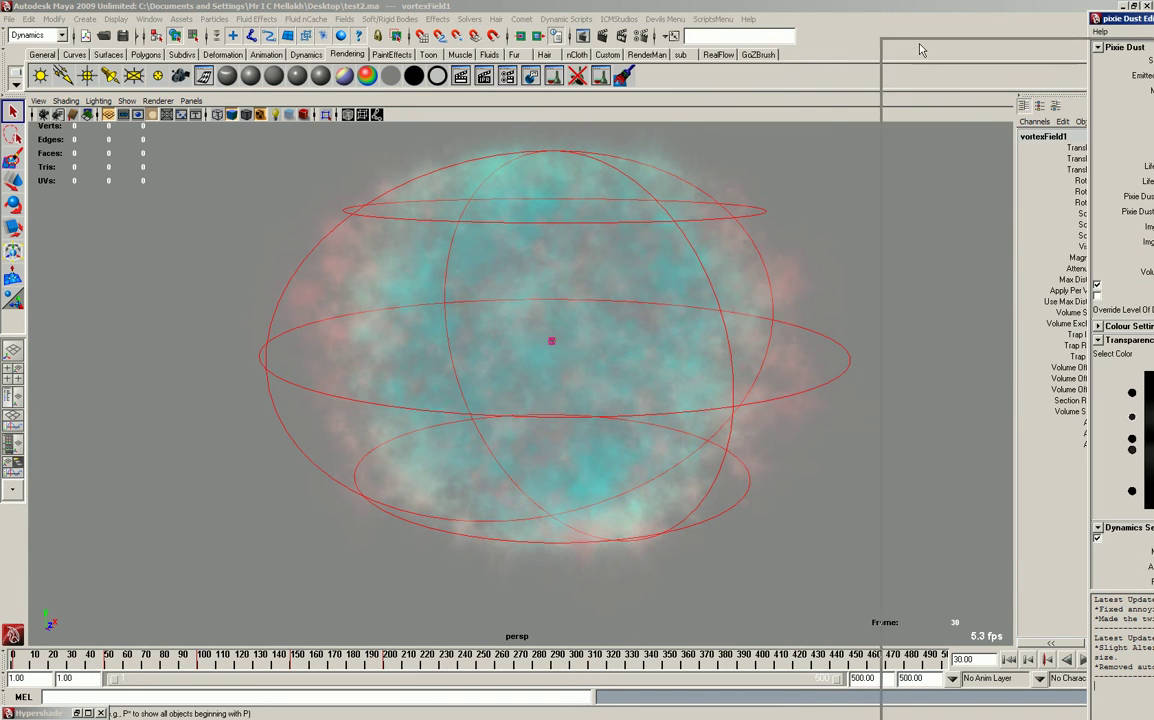
{"action": "left_click_drag", "start_coordinate": [1125, 22], "coordinate": [918, 50]}
{"action": "left_click", "coordinate": [287, 406]}
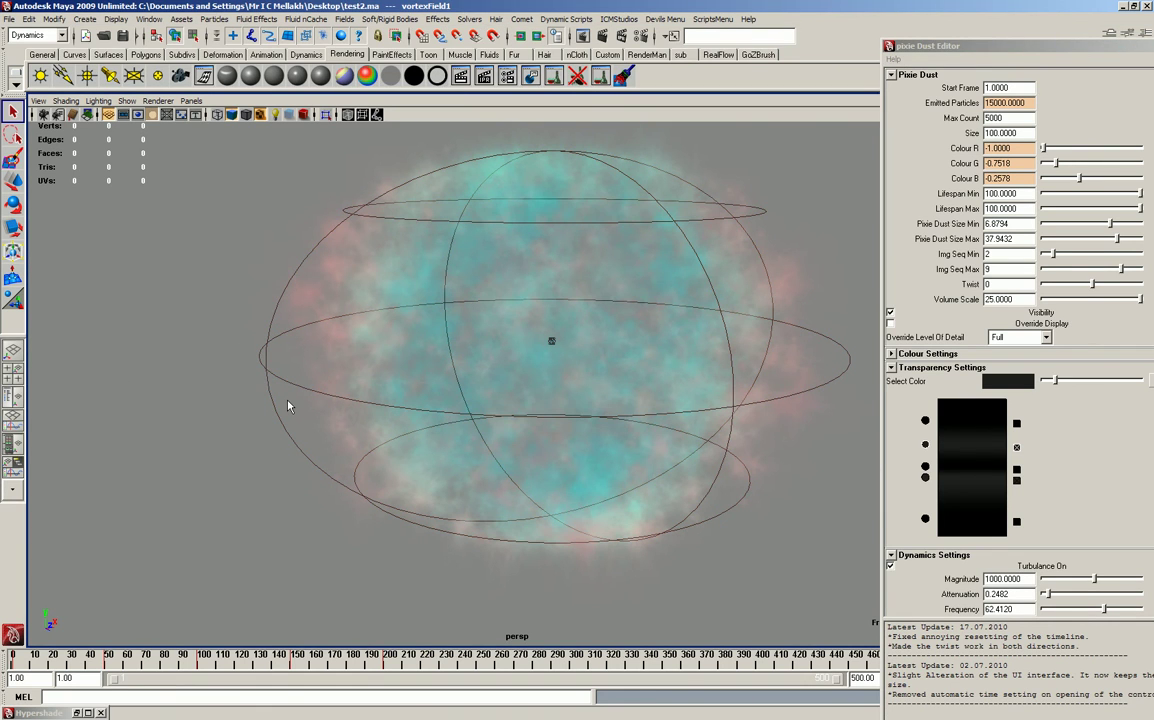
{"action": "key", "text": "ctrl+z"}
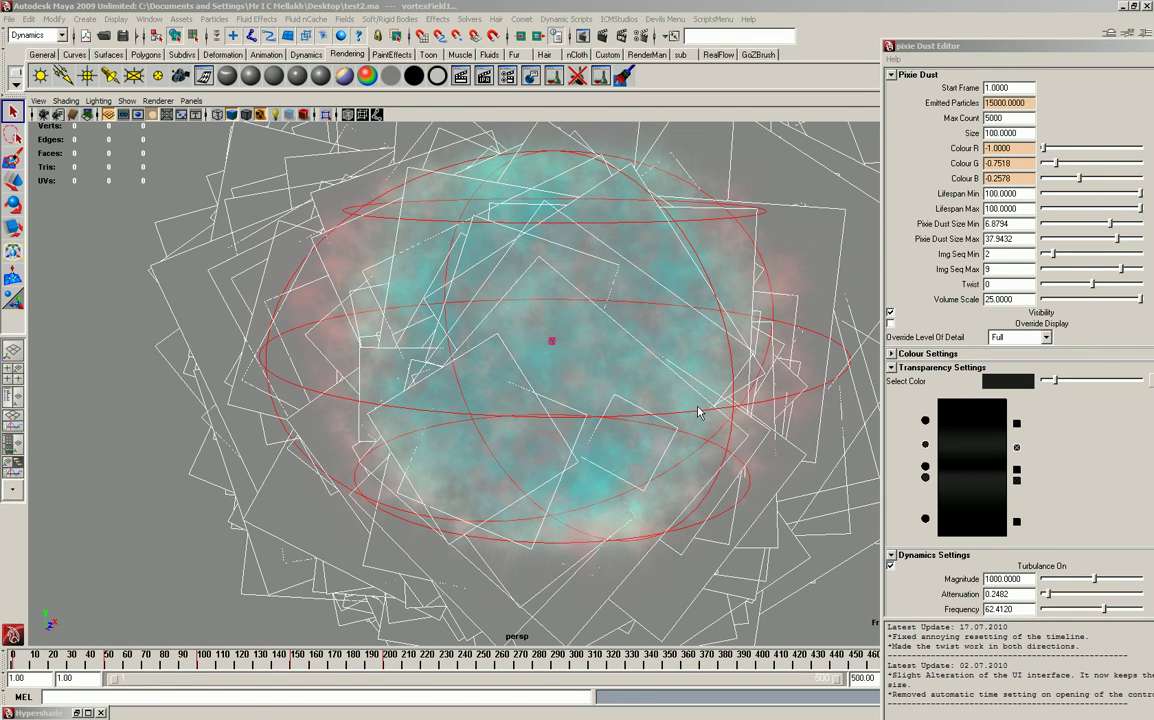
{"action": "key", "text": "ctrl+a"}
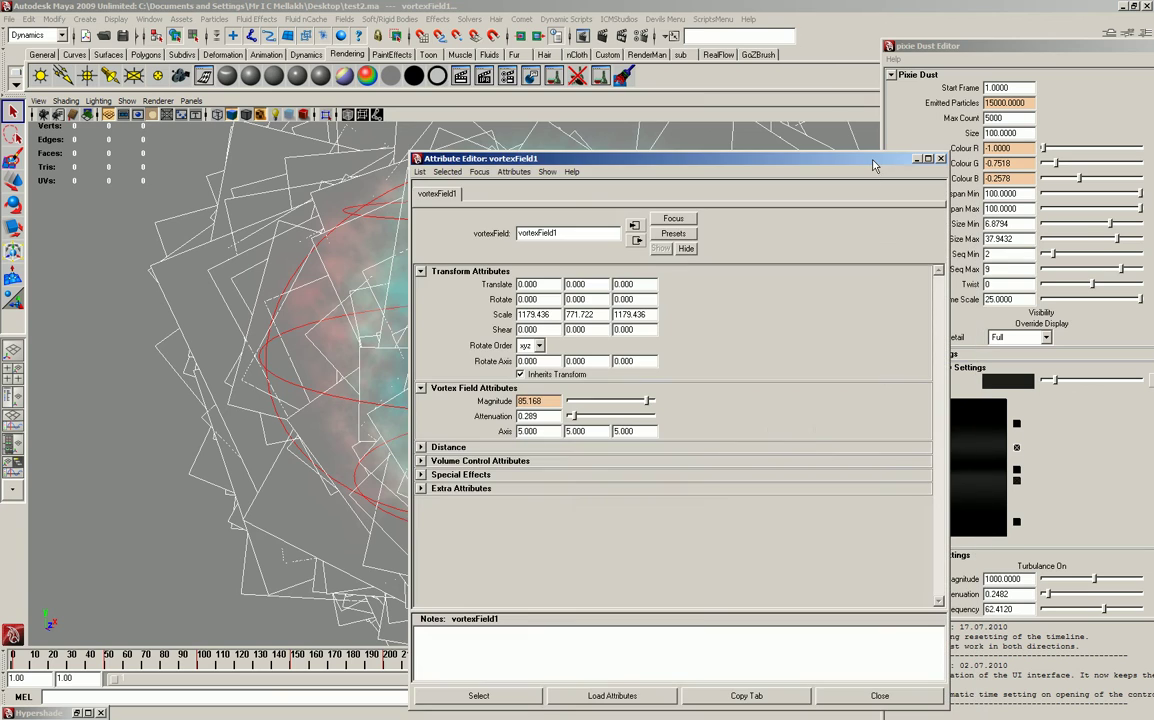
{"action": "left_click", "coordinate": [276, 413]}
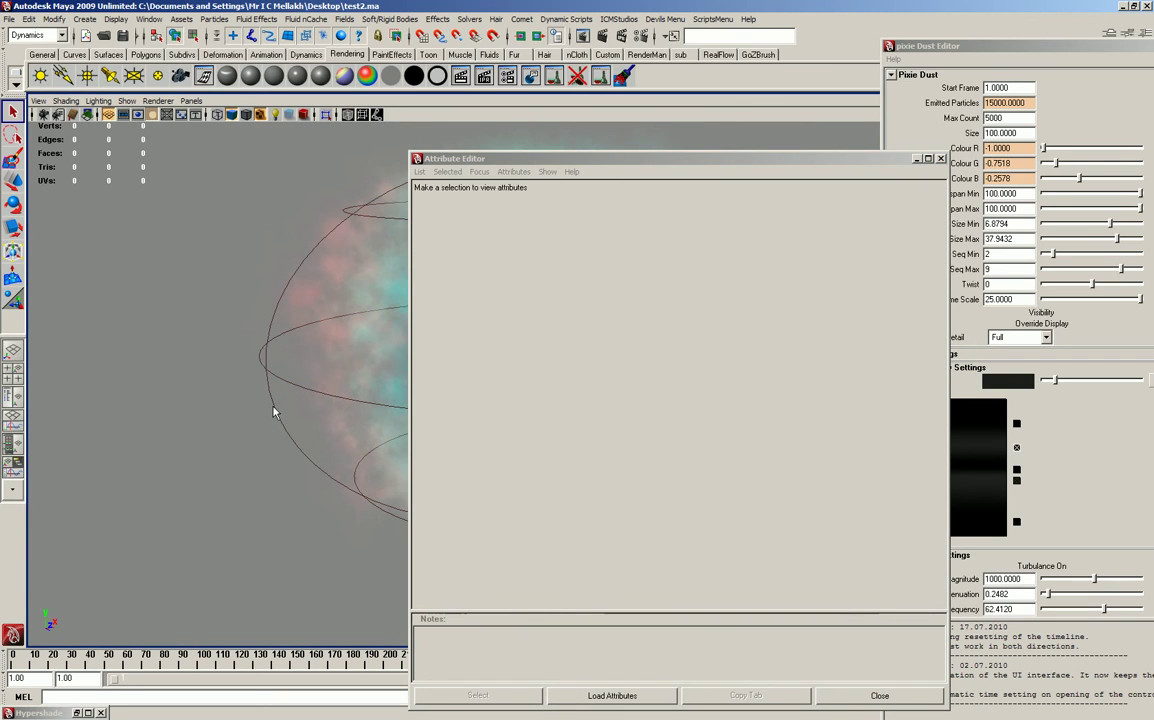
- Set the pixieEmitter Emitter Type to Volume, then move the editor aside and dolly out
{"action": "left_click", "coordinate": [276, 413]}
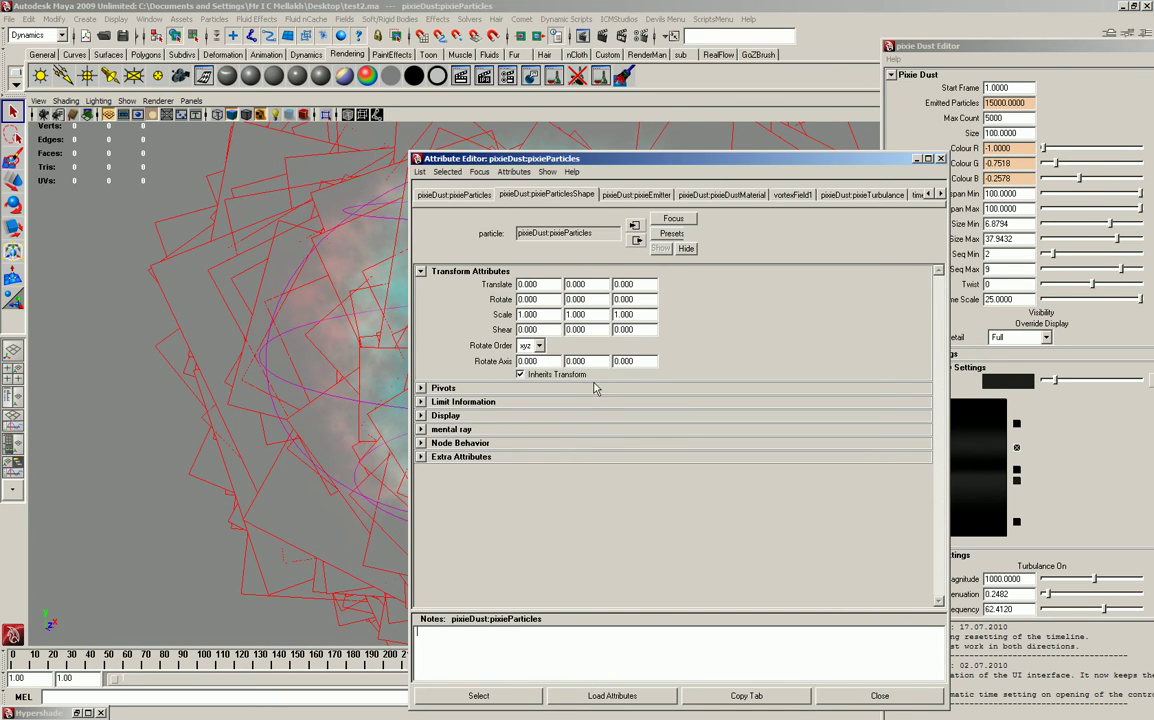
{"action": "left_click", "coordinate": [645, 199]}
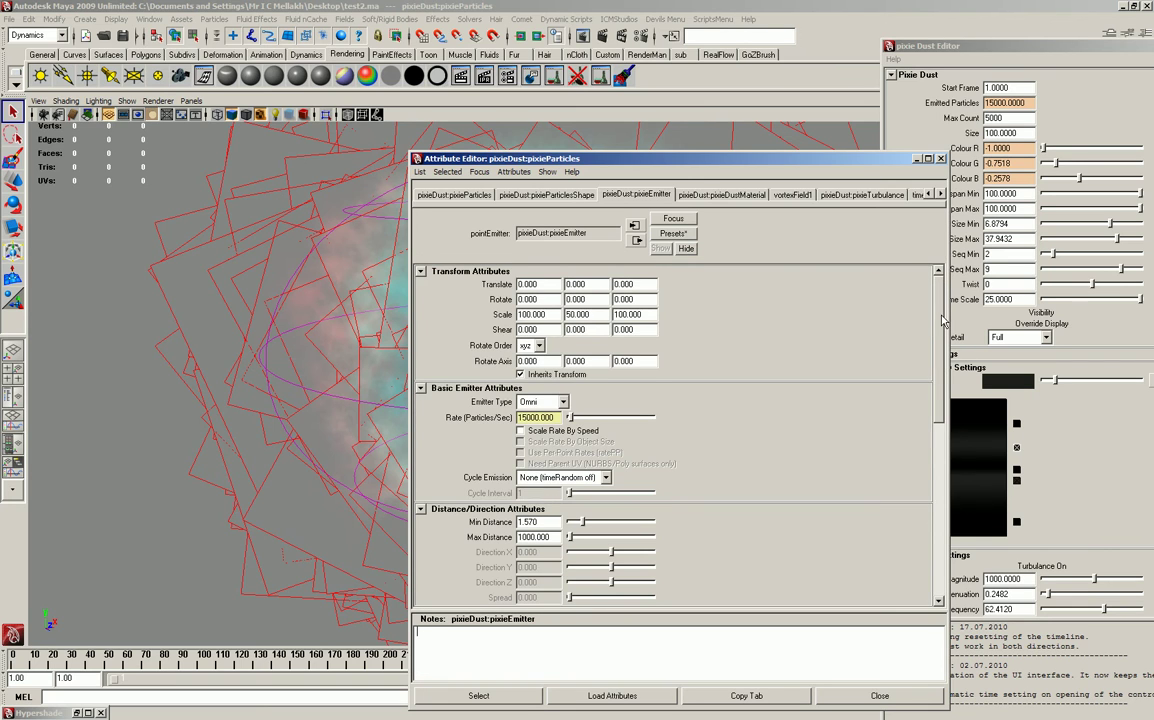
{"action": "scroll", "coordinate": [922, 322], "scroll_direction": "down", "scroll_amount": 3}
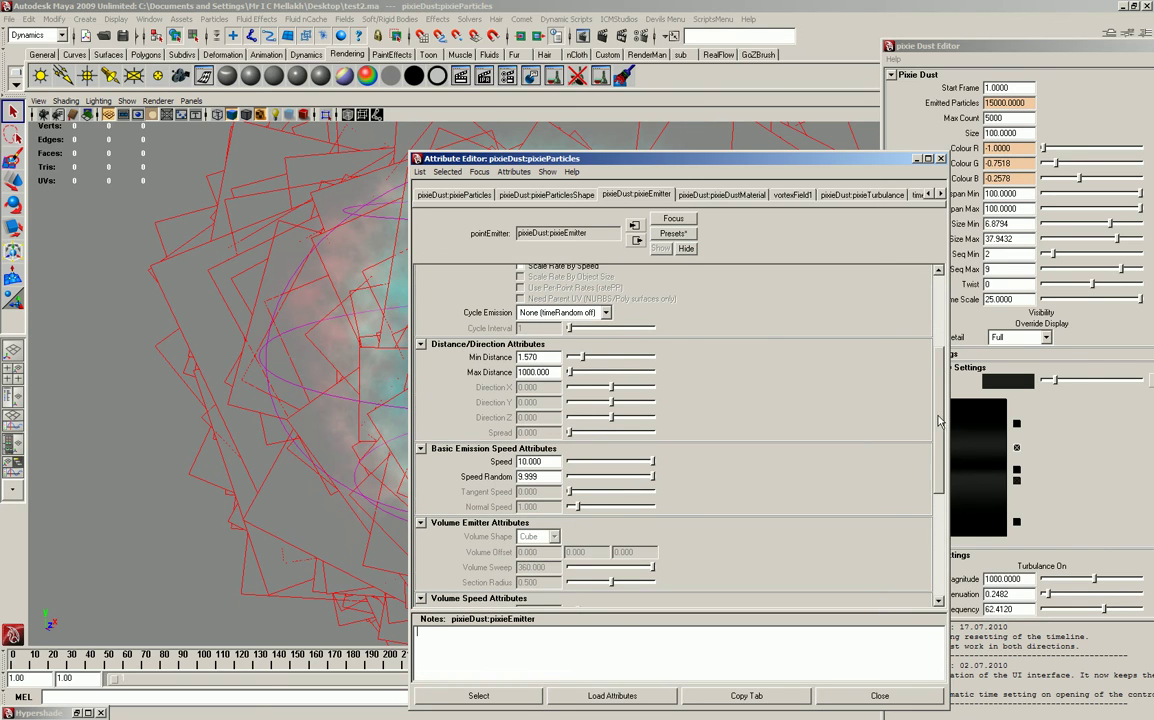
{"action": "scroll", "coordinate": [845, 382], "scroll_direction": "up", "scroll_amount": 3}
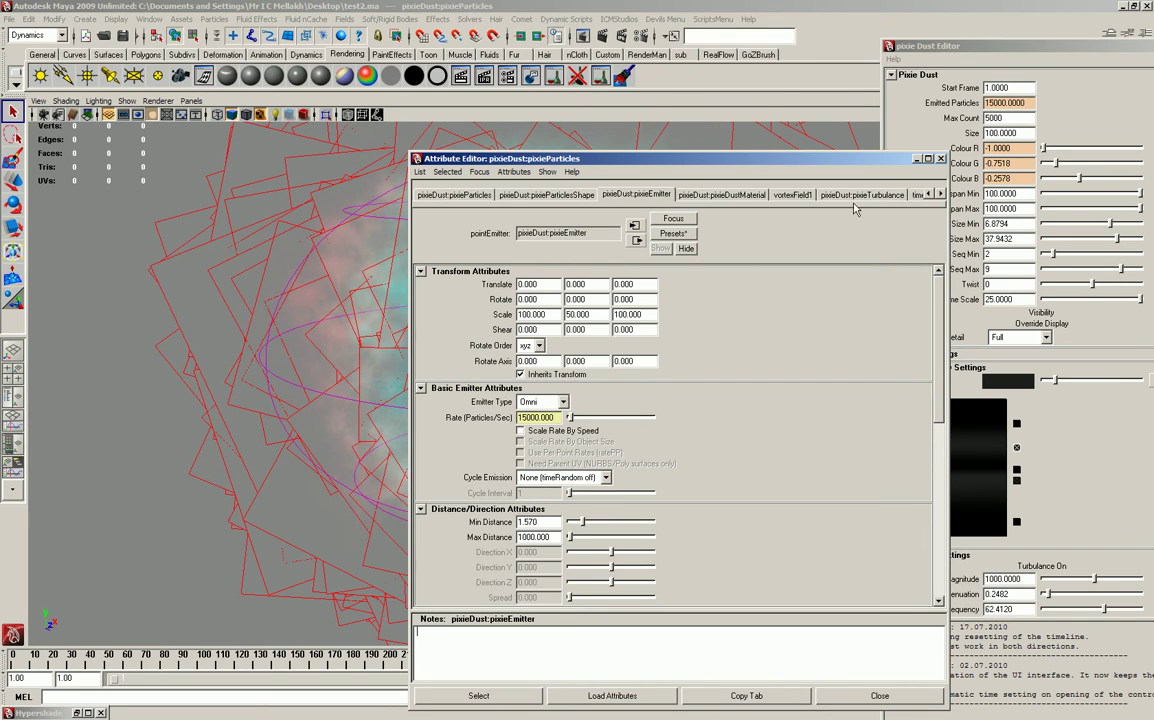
{"action": "left_click", "coordinate": [548, 404]}
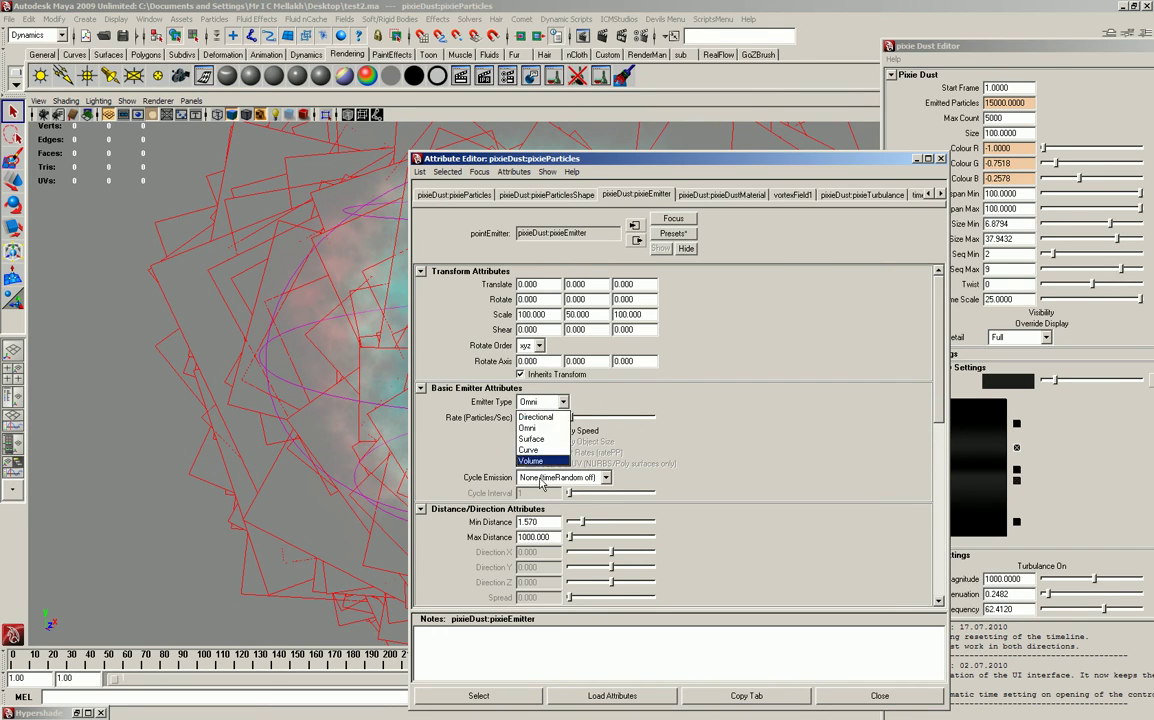
{"action": "left_click", "coordinate": [541, 463]}
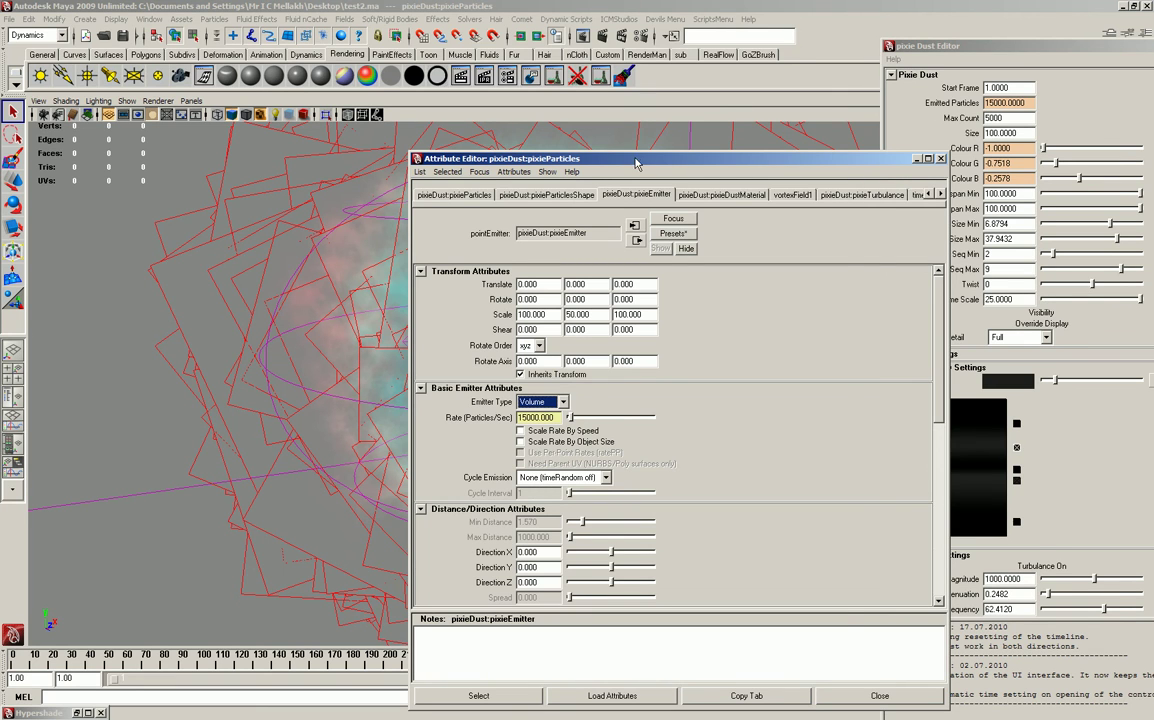
{"action": "left_click_drag", "start_coordinate": [636, 163], "coordinate": [1136, 125]}
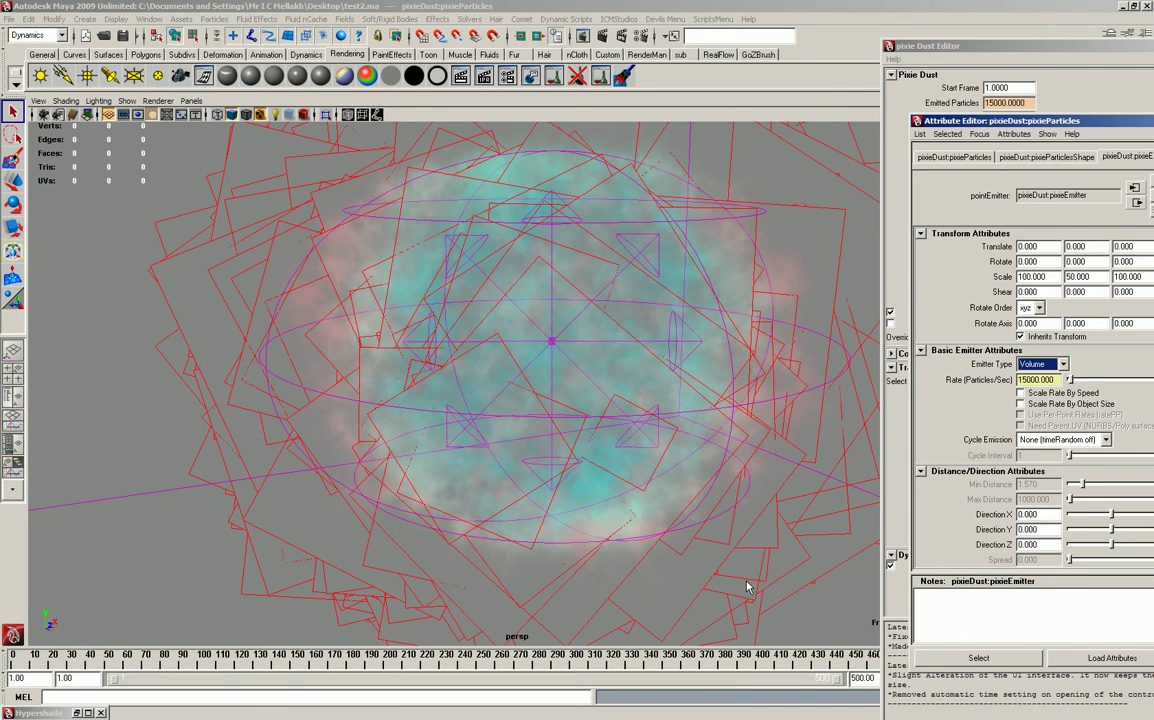
{"action": "left_click", "coordinate": [836, 603]}
{"action": "right_click_drag", "start_coordinate": [760, 578], "coordinate": [585, 418], "text": "alt"}
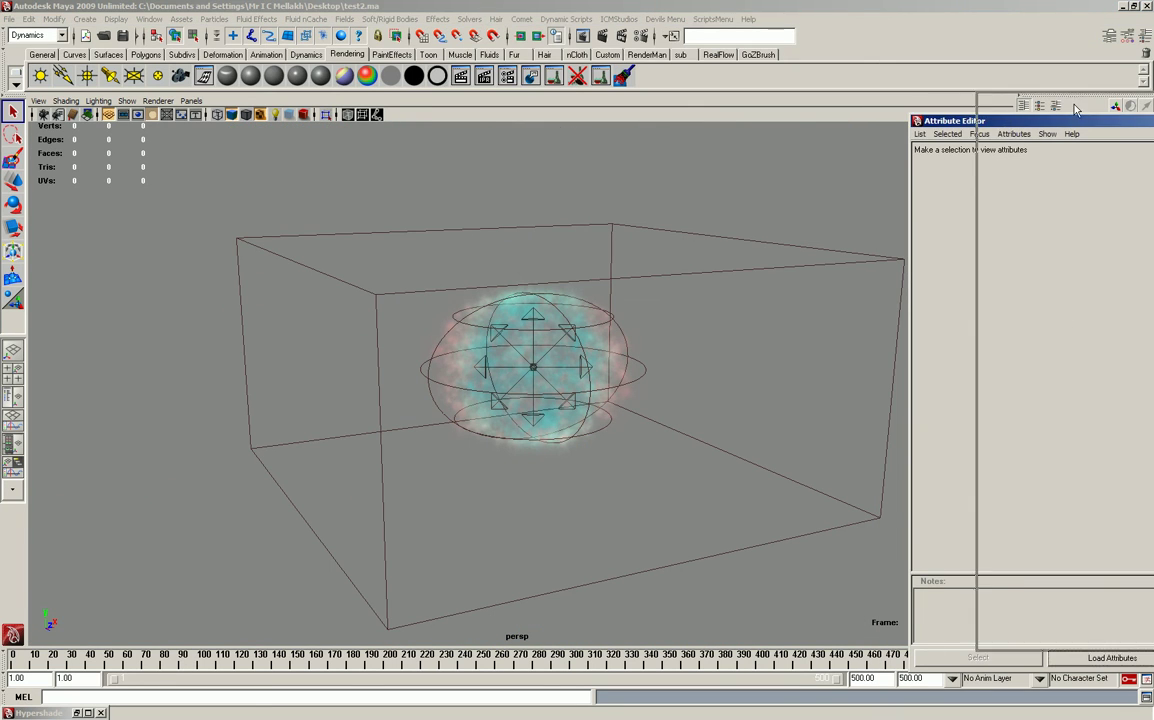
- Rewind and play the volume-emitted simulation, orbit the view, and select pixieParticles
{"action": "left_click", "coordinate": [1009, 660]}
{"action": "left_click", "coordinate": [1083, 660]}
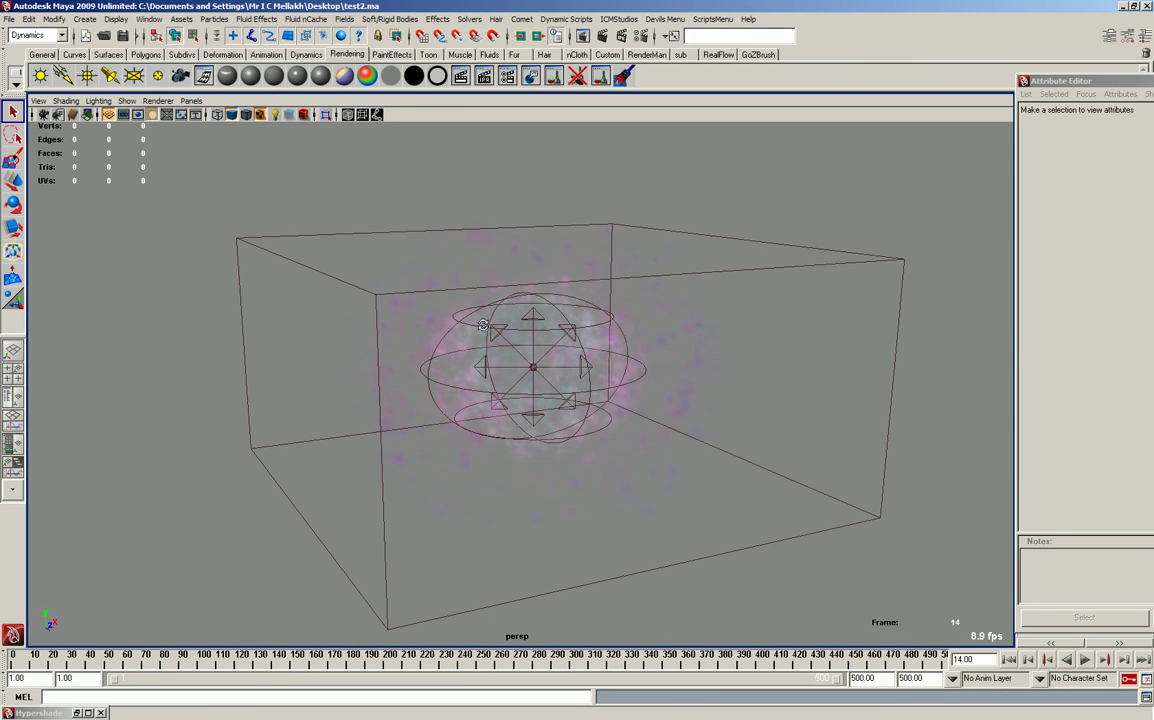
{"action": "left_click_drag", "start_coordinate": [483, 325], "coordinate": [572, 291], "text": "alt"}
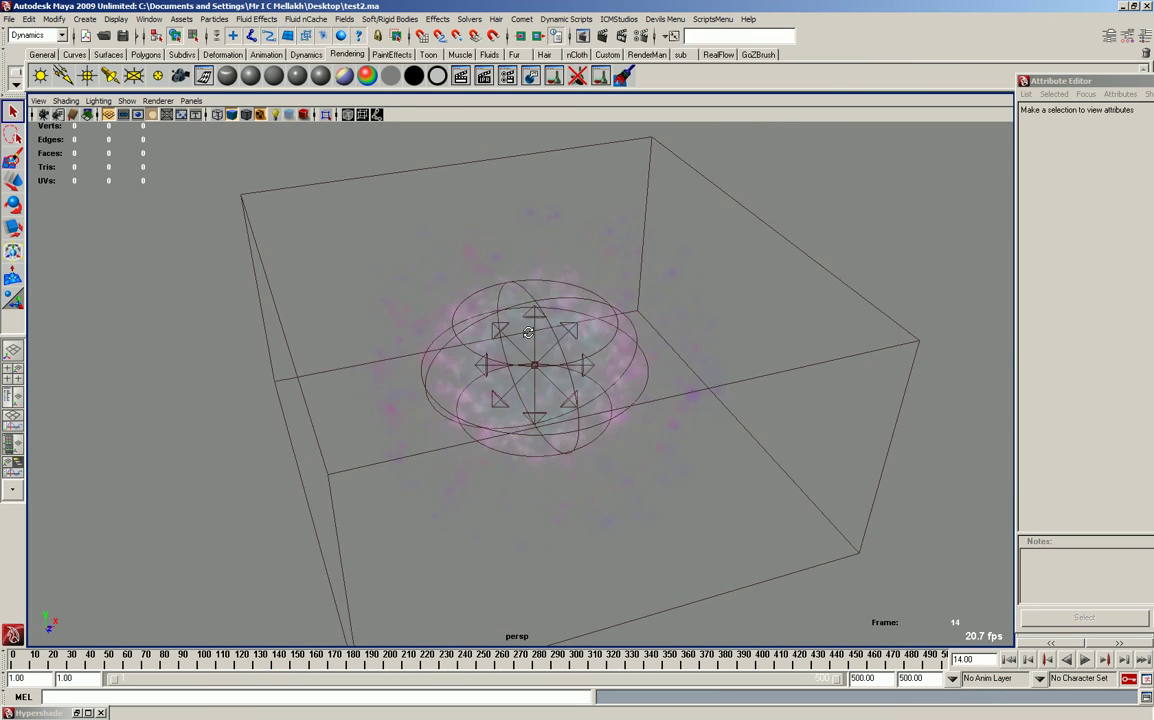
{"action": "left_click", "coordinate": [658, 320]}
{"action": "left_click_drag", "start_coordinate": [658, 320], "coordinate": [800, 155], "text": "alt"}
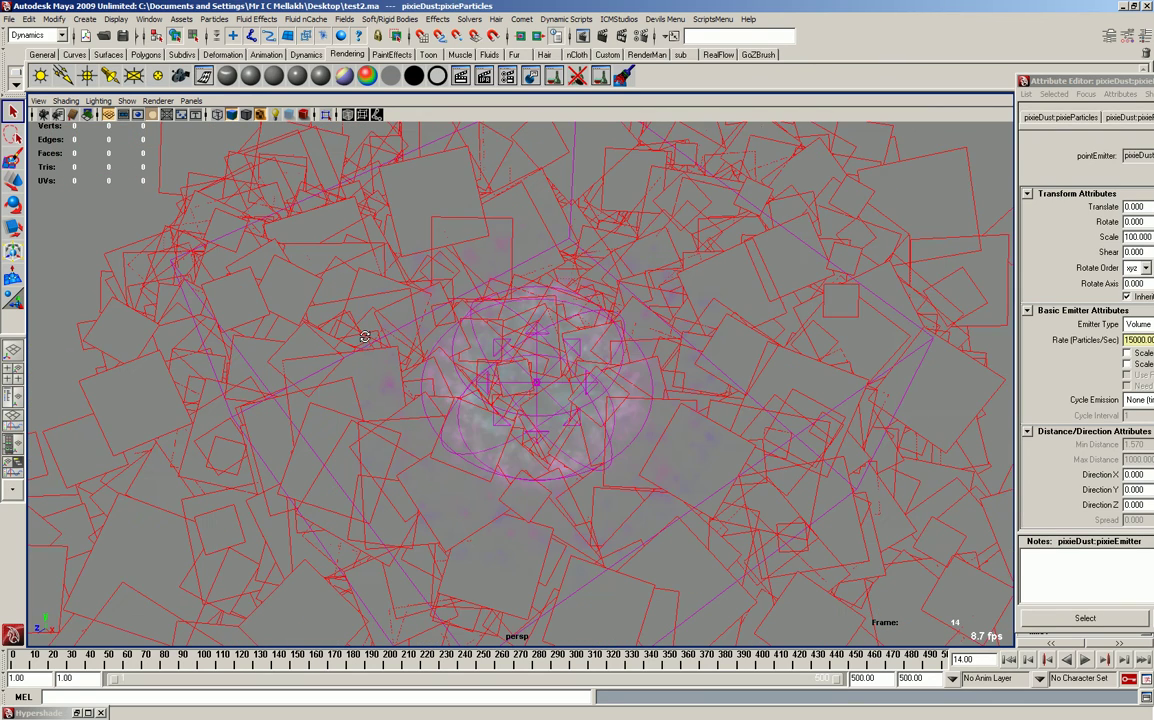
- Switch the pixieEmitter Emitter Type back to Omni
{"action": "left_click", "coordinate": [1078, 82]}
{"action": "left_click_drag", "start_coordinate": [1080, 86], "coordinate": [849, 74]}
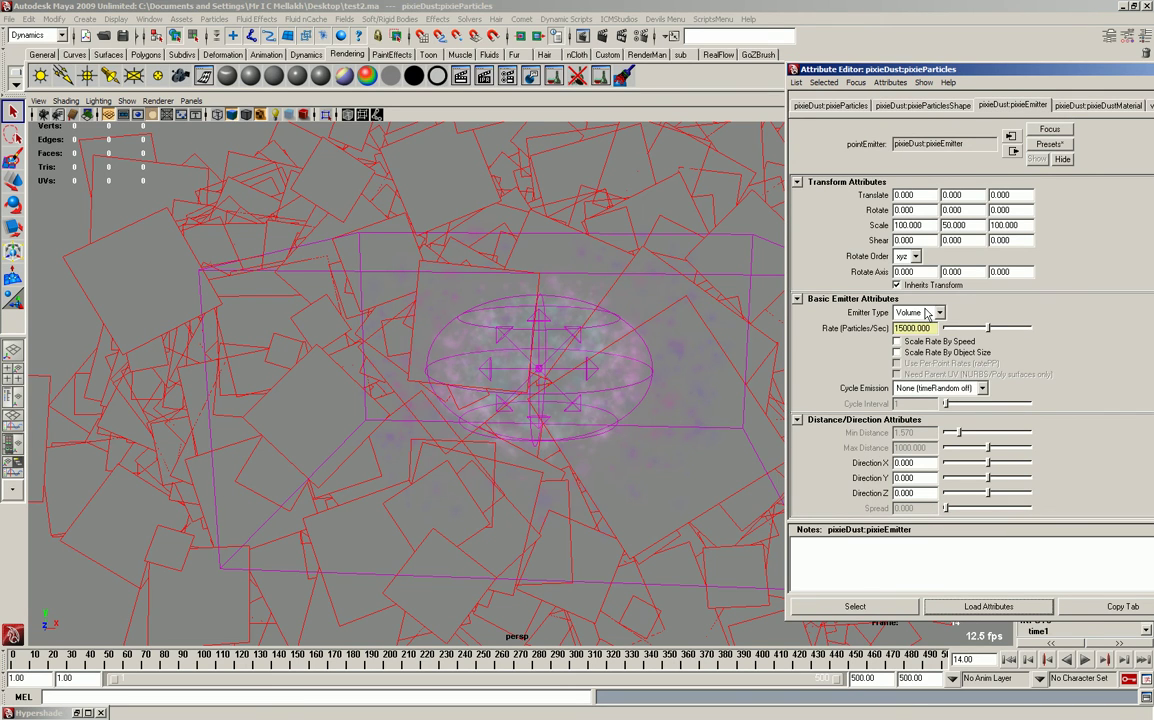
{"action": "left_click", "coordinate": [918, 313]}
{"action": "left_click", "coordinate": [915, 340]}
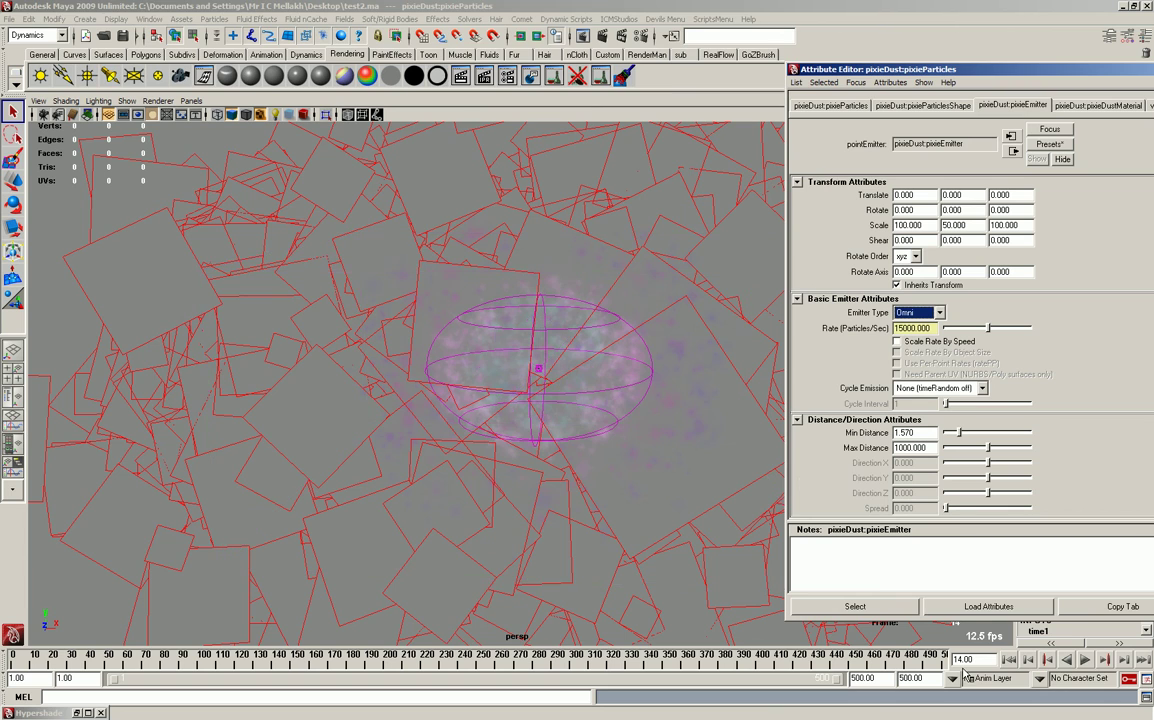
- Rewind and replay the simulation, dolly in, deselect, and replay again from frame 1
{"action": "key", "text": "alt+shift+v"}
{"action": "left_click", "coordinate": [1085, 660]}
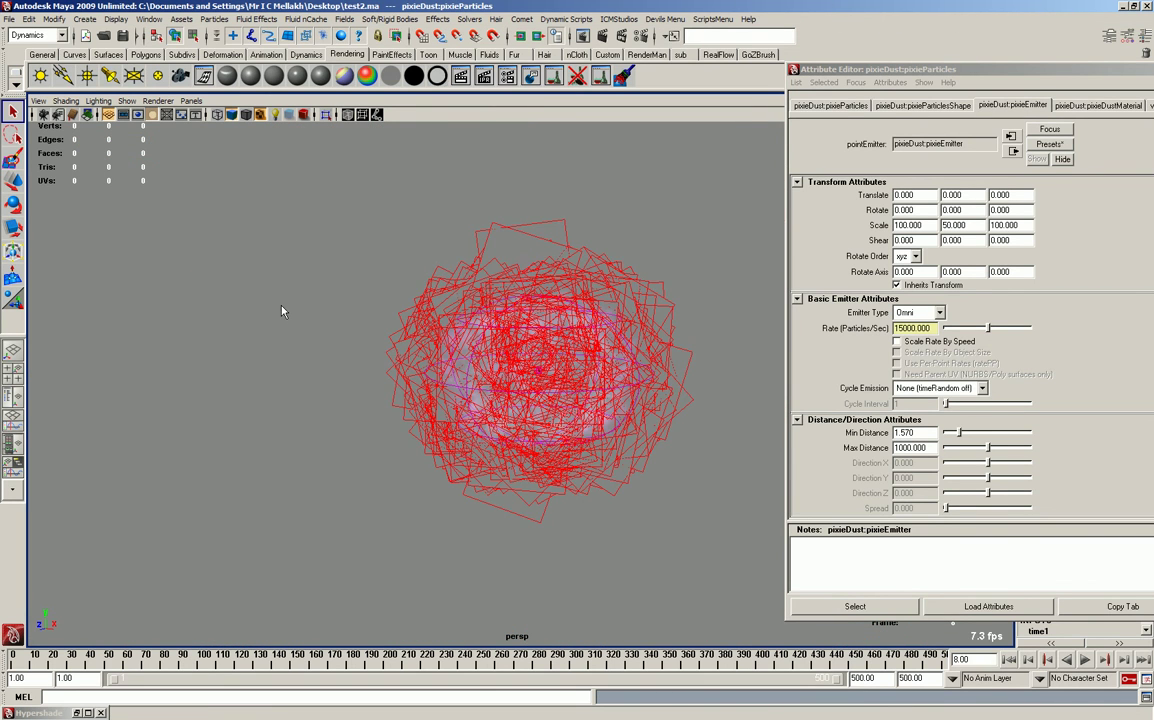
{"action": "right_click_drag", "start_coordinate": [253, 275], "coordinate": [458, 416], "text": "alt"}
{"action": "left_click", "coordinate": [182, 292]}
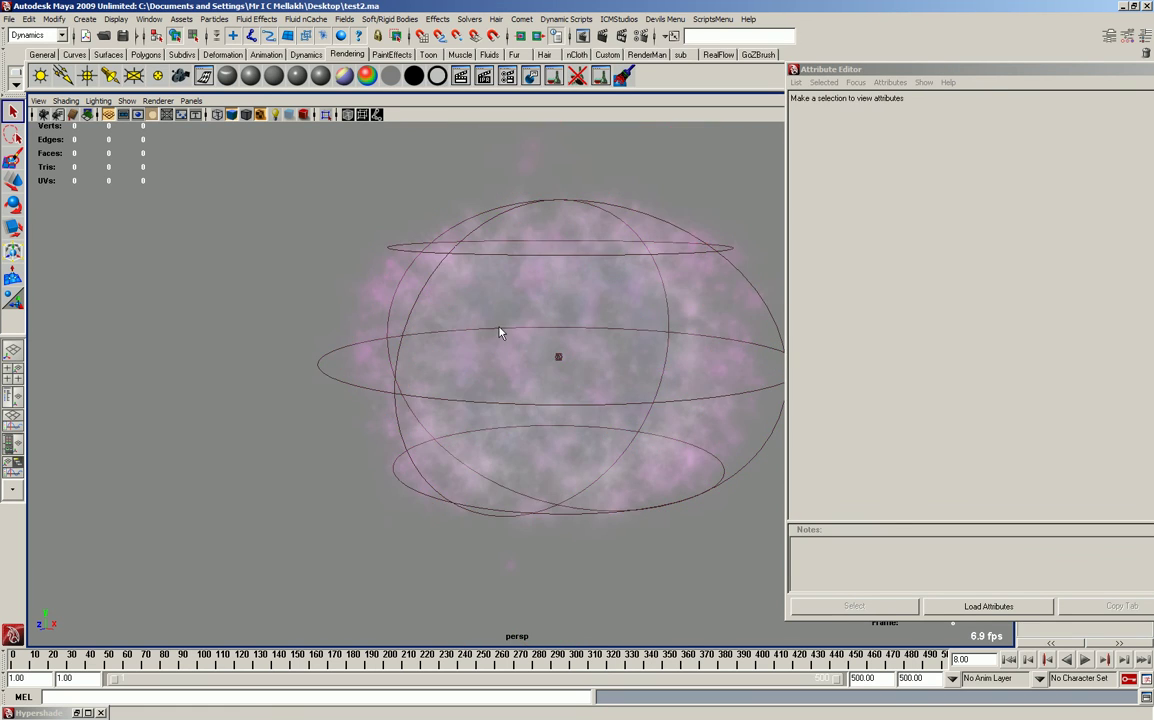
{"action": "left_click", "coordinate": [1009, 660]}
{"action": "left_click", "coordinate": [1086, 660]}
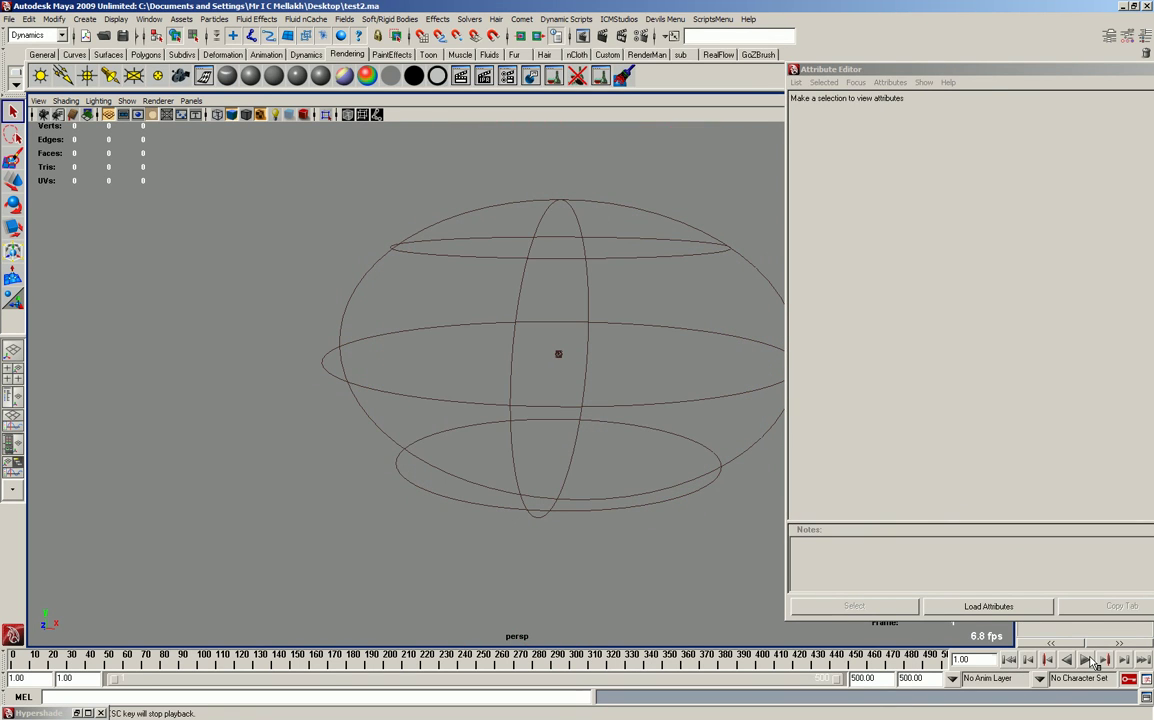
- Stop playback and add a mid-grey band to the lower pixie dust transparency ramp entries
{"action": "left_click", "coordinate": [1090, 660]}
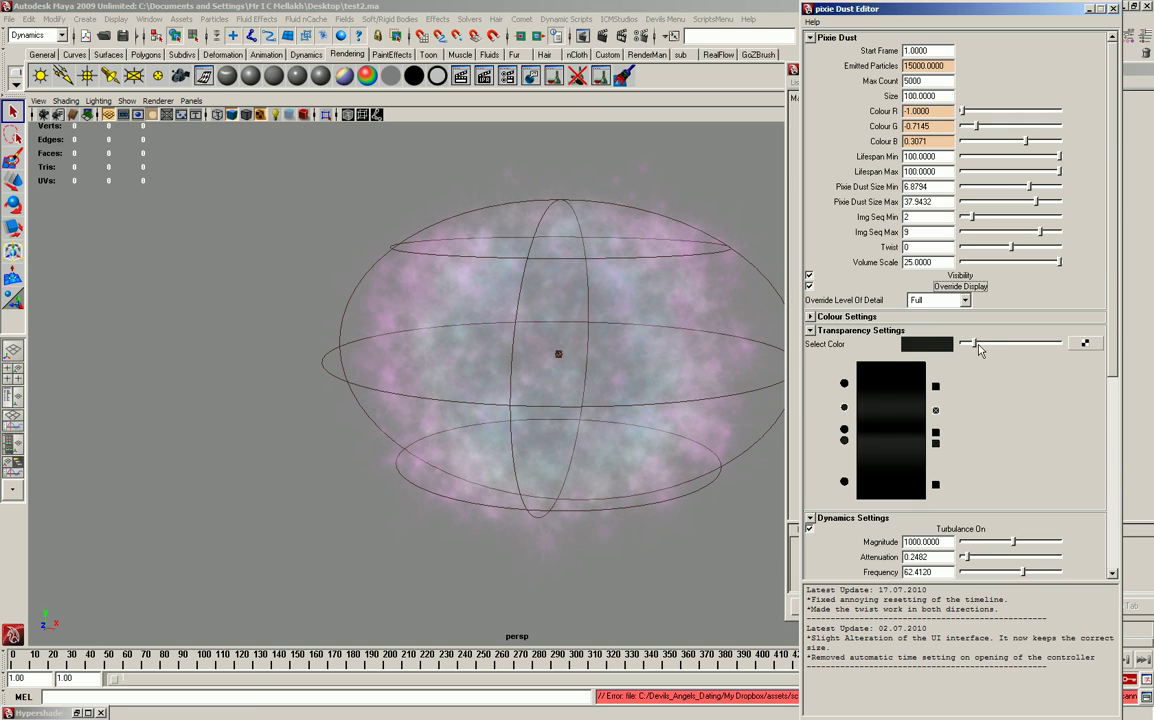
{"action": "left_click_drag", "start_coordinate": [980, 348], "coordinate": [1043, 343]}
{"action": "left_click", "coordinate": [844, 432]}
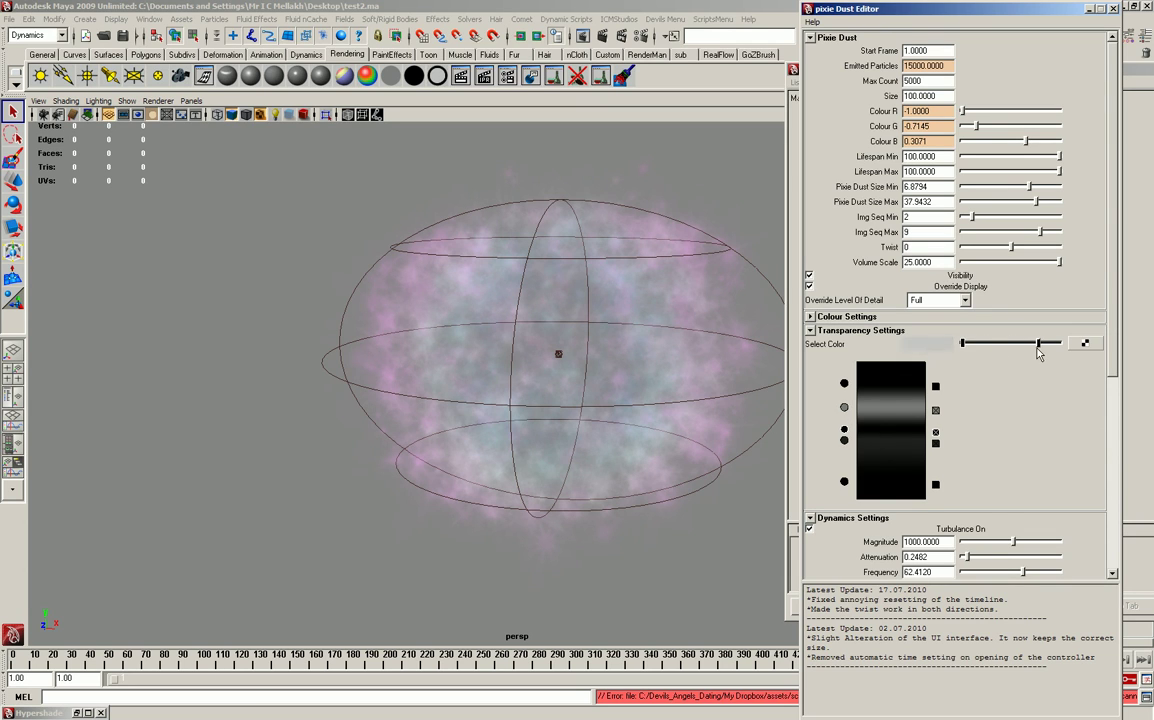
{"action": "left_click", "coordinate": [843, 441]}
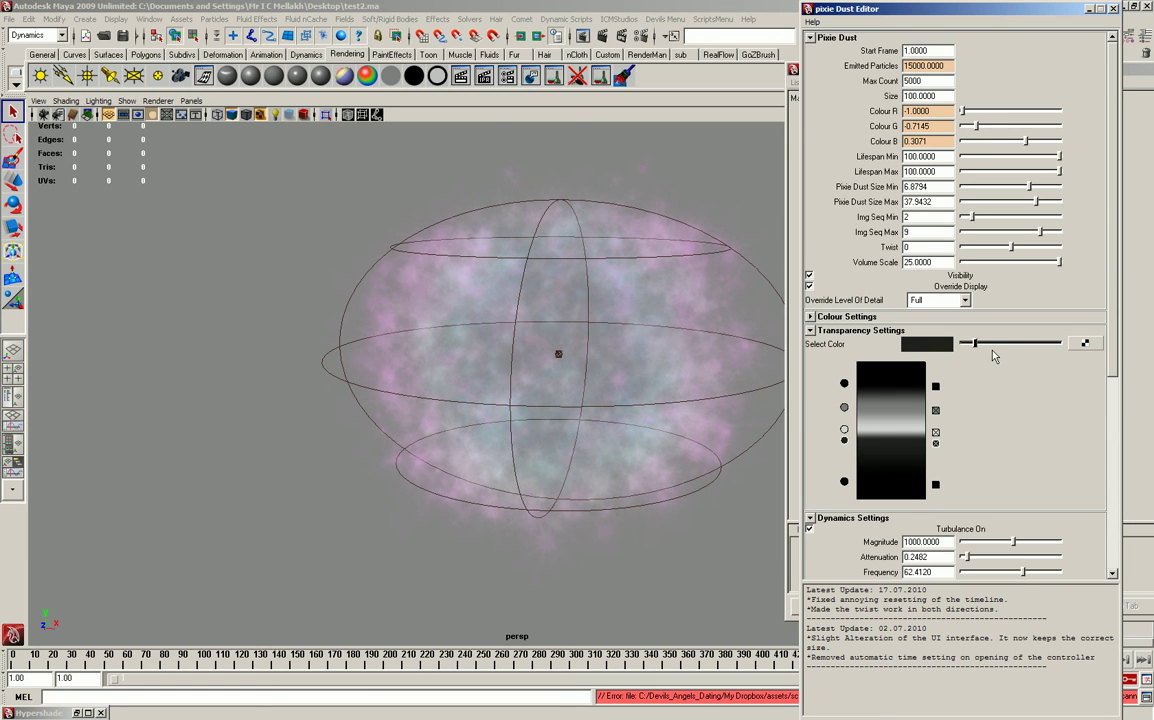
{"action": "left_click_drag", "start_coordinate": [976, 343], "coordinate": [1016, 343]}
- Rewind to frame 1 and play the particle simulation to frame 17
{"action": "left_click_drag", "start_coordinate": [975, 18], "coordinate": [1153, 8]}
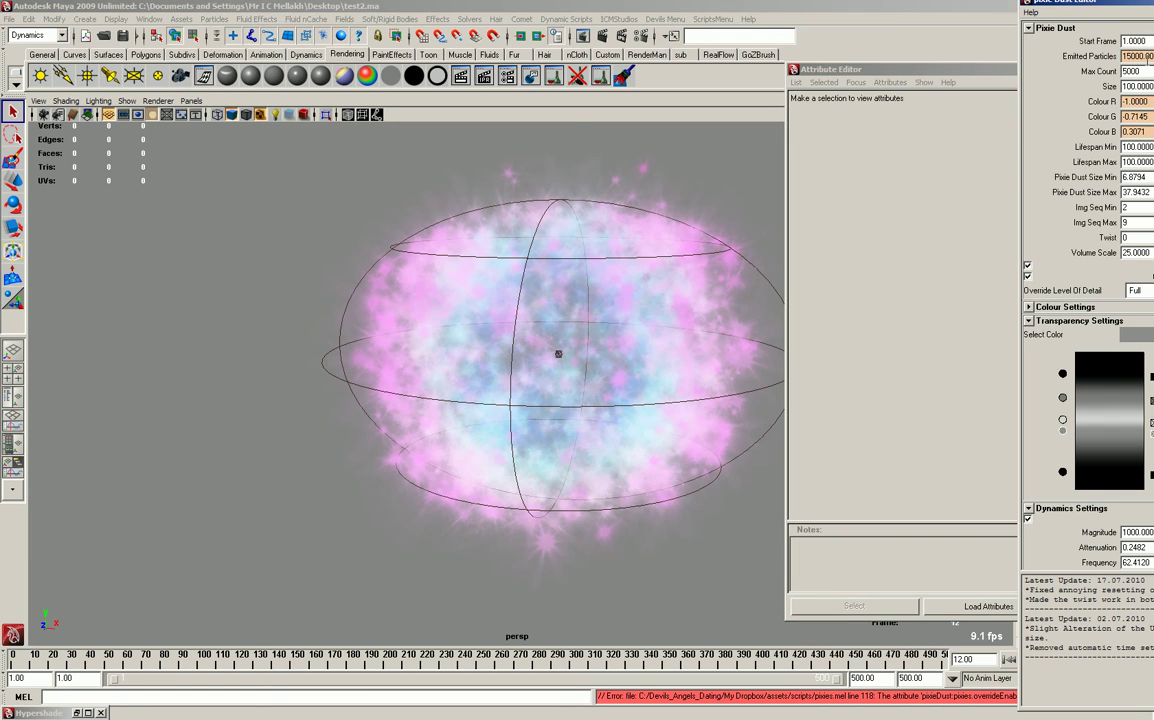
{"action": "key", "text": "shift+alt+v"}
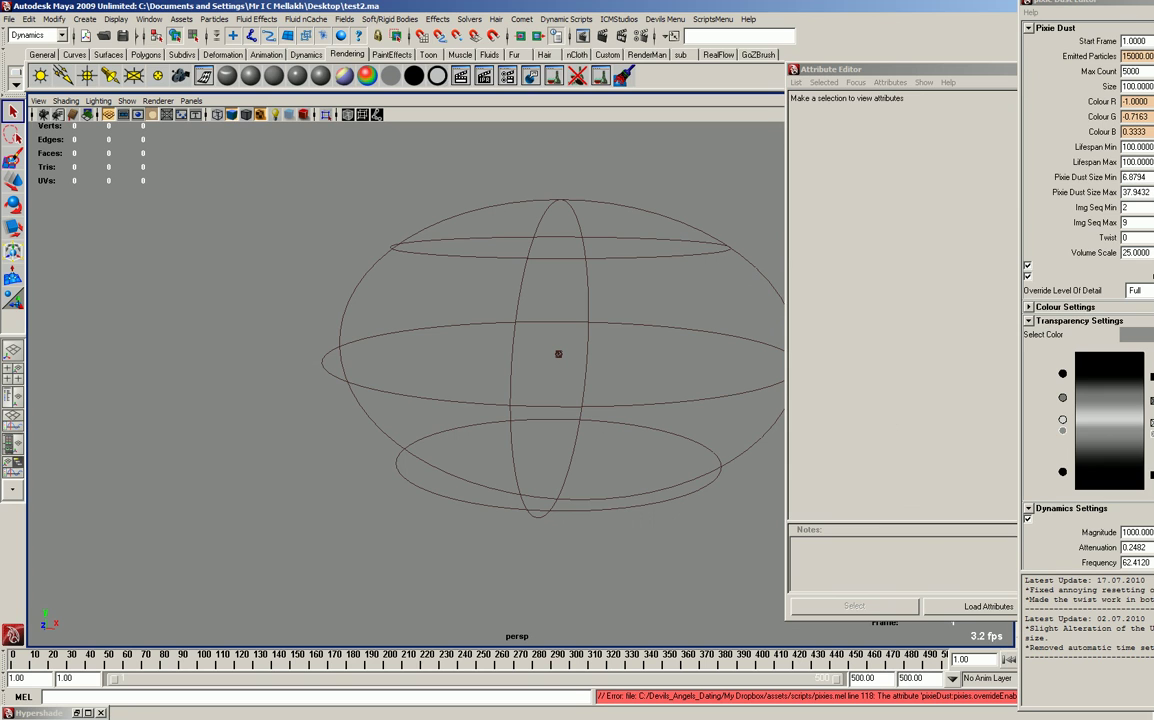
{"action": "left_click", "coordinate": [1085, 662]}
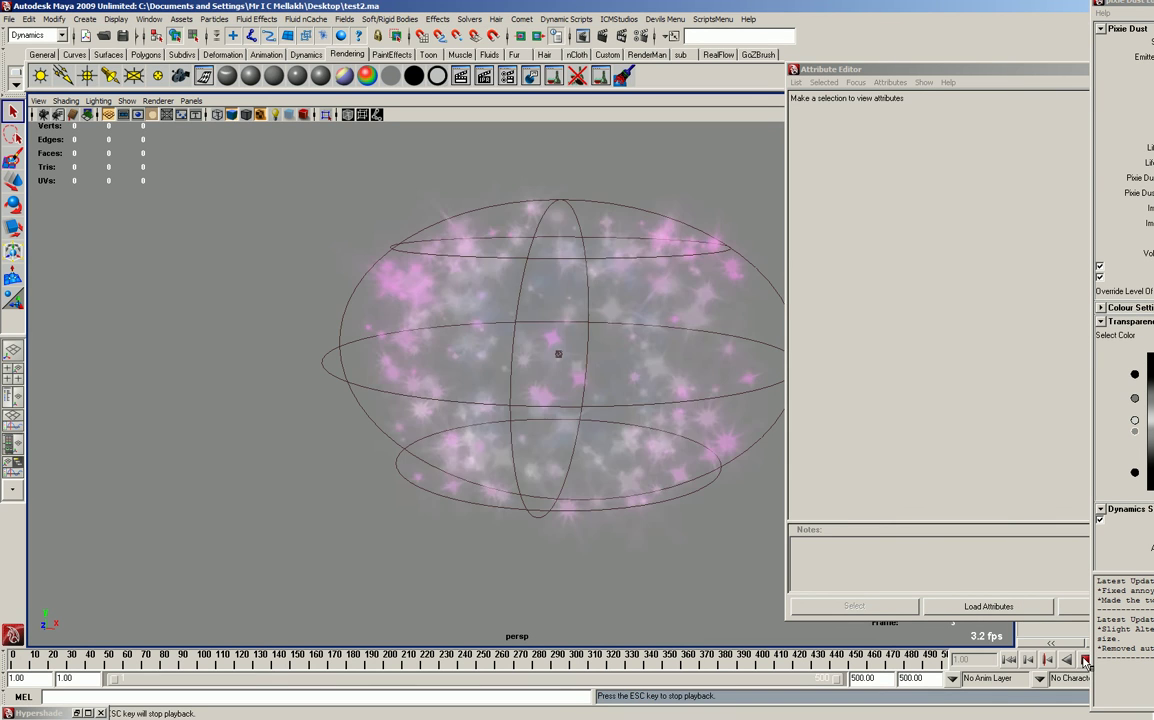
{"action": "left_click", "coordinate": [1085, 662]}
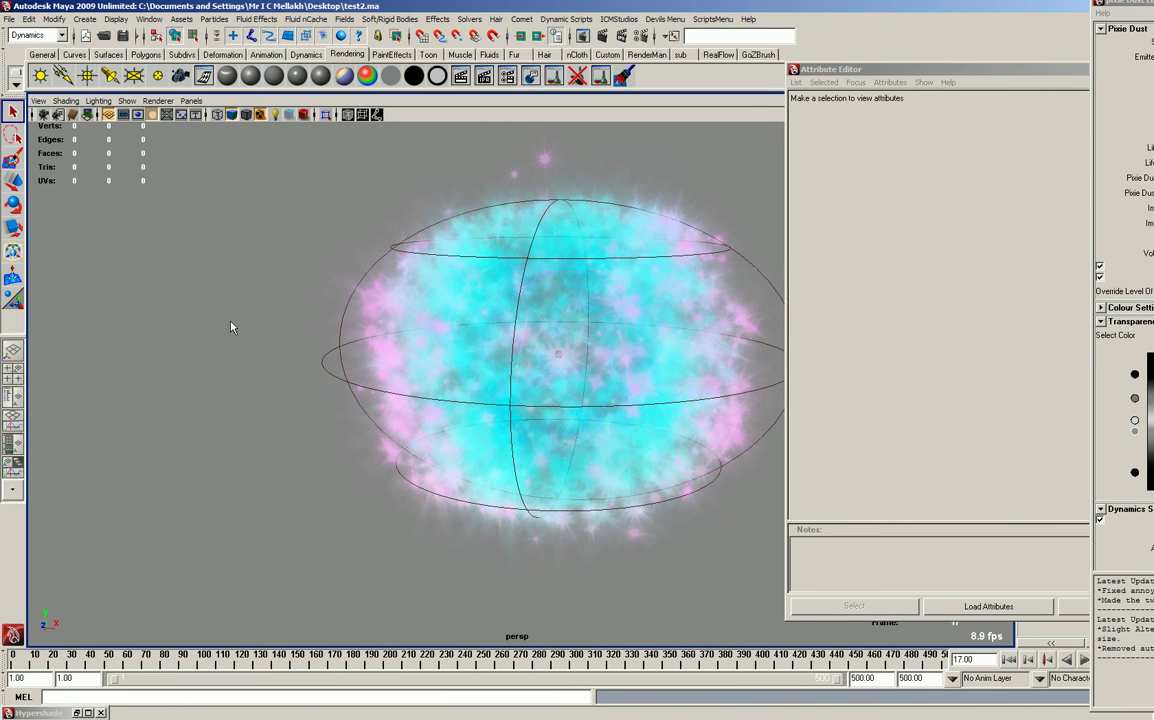
{"action": "left_click_drag", "start_coordinate": [230, 327], "coordinate": [334, 297], "text": "alt"}
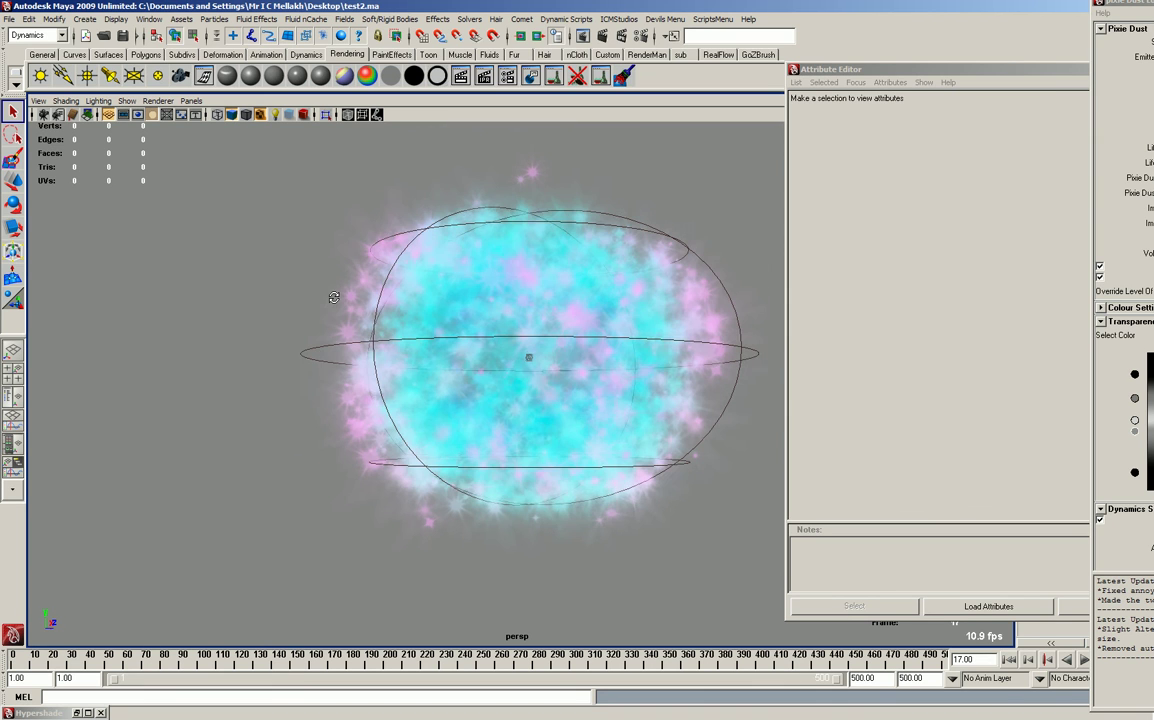
- Resume playback until the cloud turns bright yellow, then stop and tilt the view
{"action": "left_click", "coordinate": [1085, 660]}
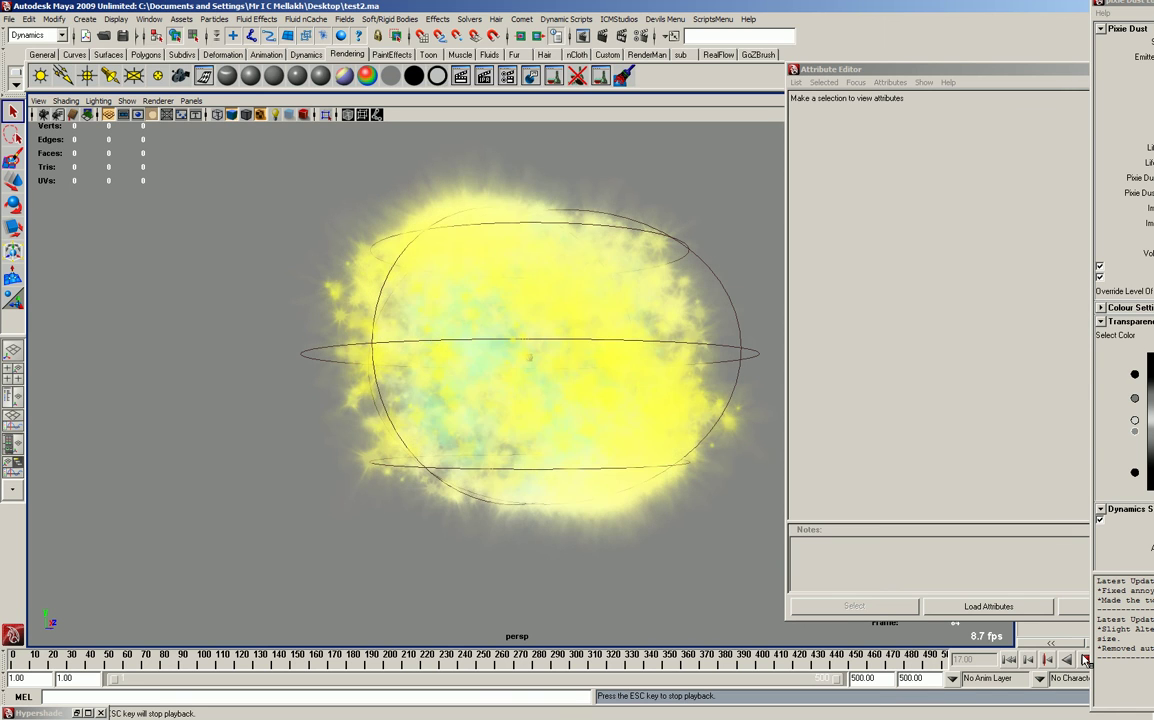
{"action": "left_click", "coordinate": [1085, 659]}
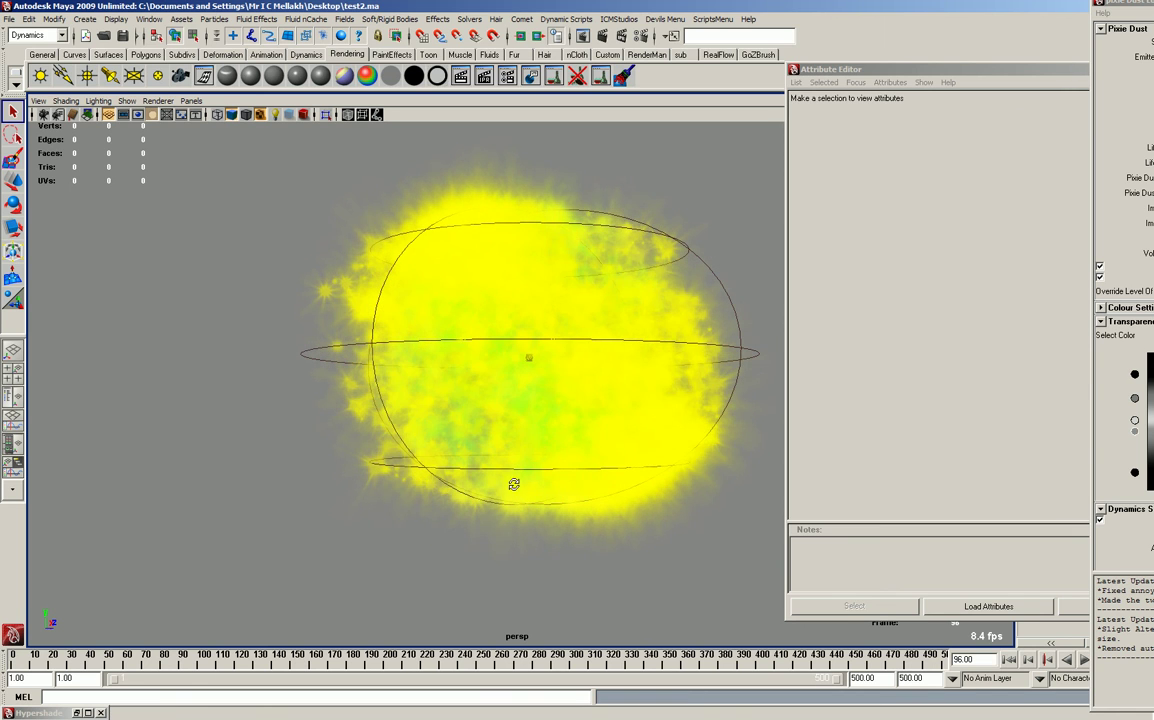
{"action": "mouse_move", "coordinate": [512, 481]}
{"action": "left_mouse_down", "text": "alt"}
{"action": "mouse_move", "coordinate": [383, 479]}
{"action": "mouse_move", "coordinate": [335, 451]}
{"action": "left_mouse_up", "text": "alt"}
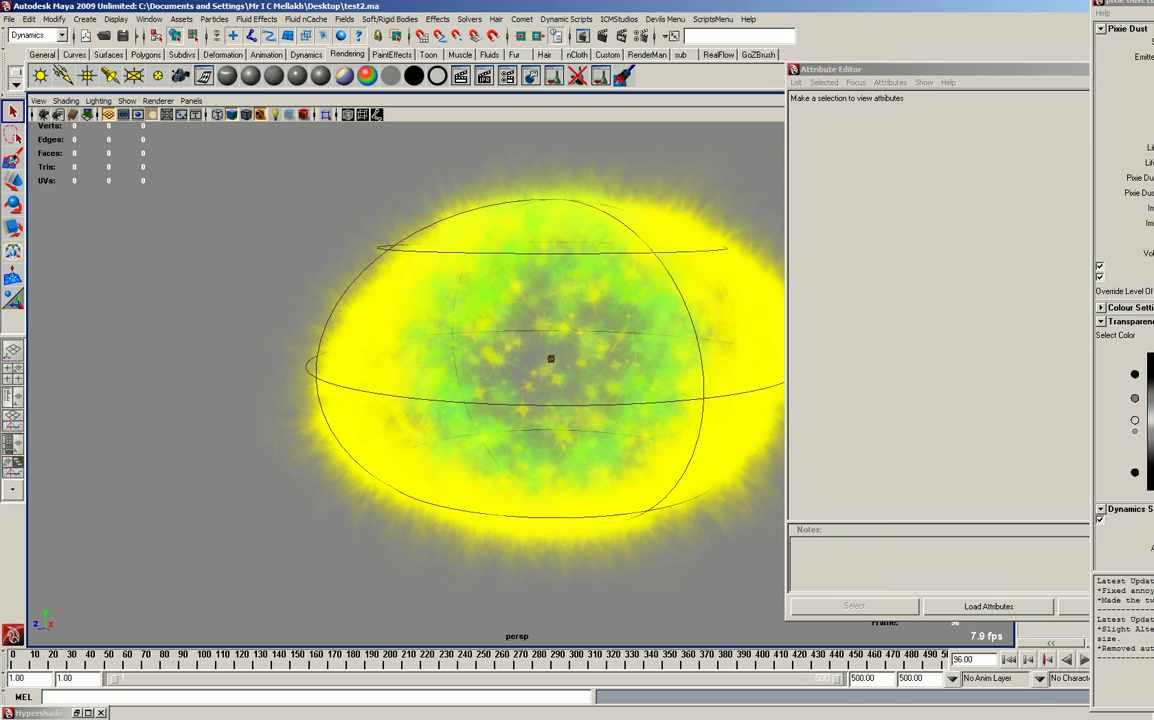